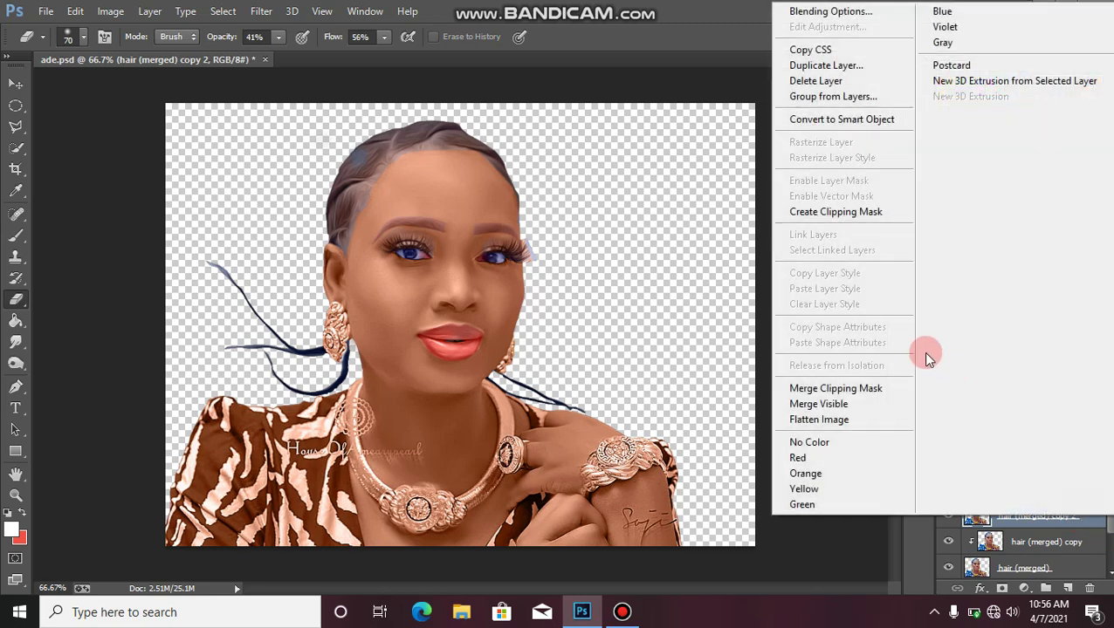
Create a clipping mask for the hair (merged) copy 2 layer and activate the Burn tool.
left_click(868, 214)
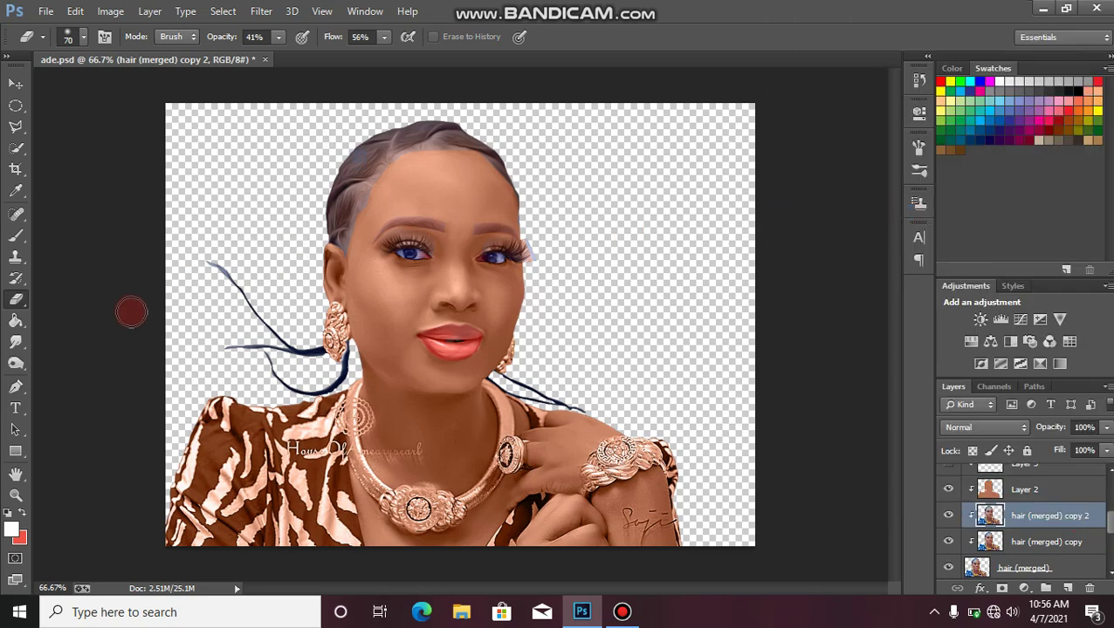
left_click(18, 365)
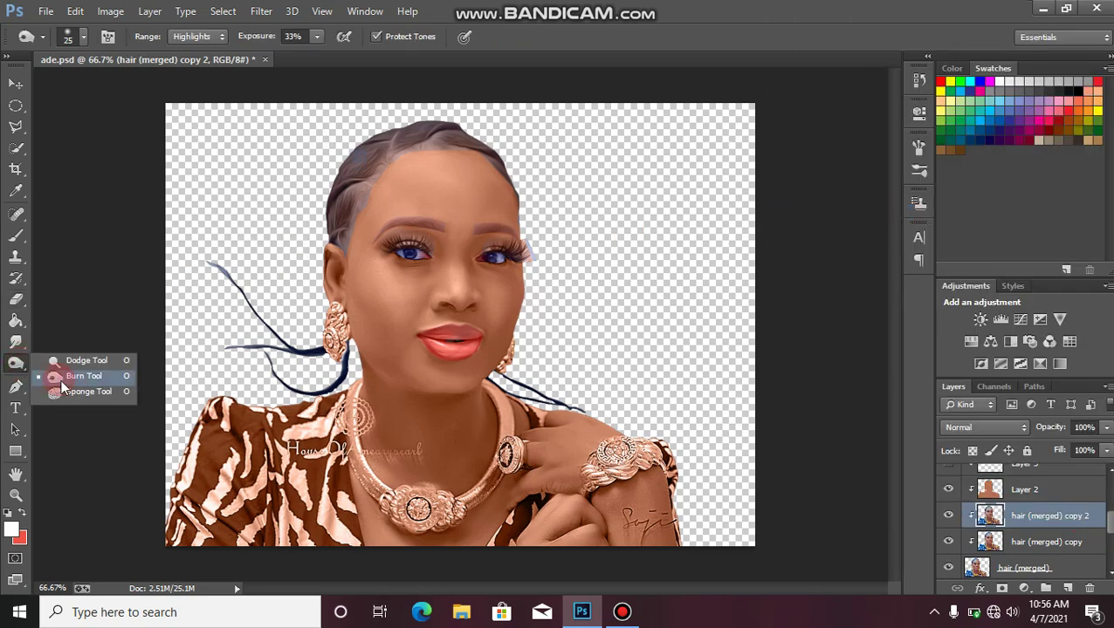
left_click(54, 376)
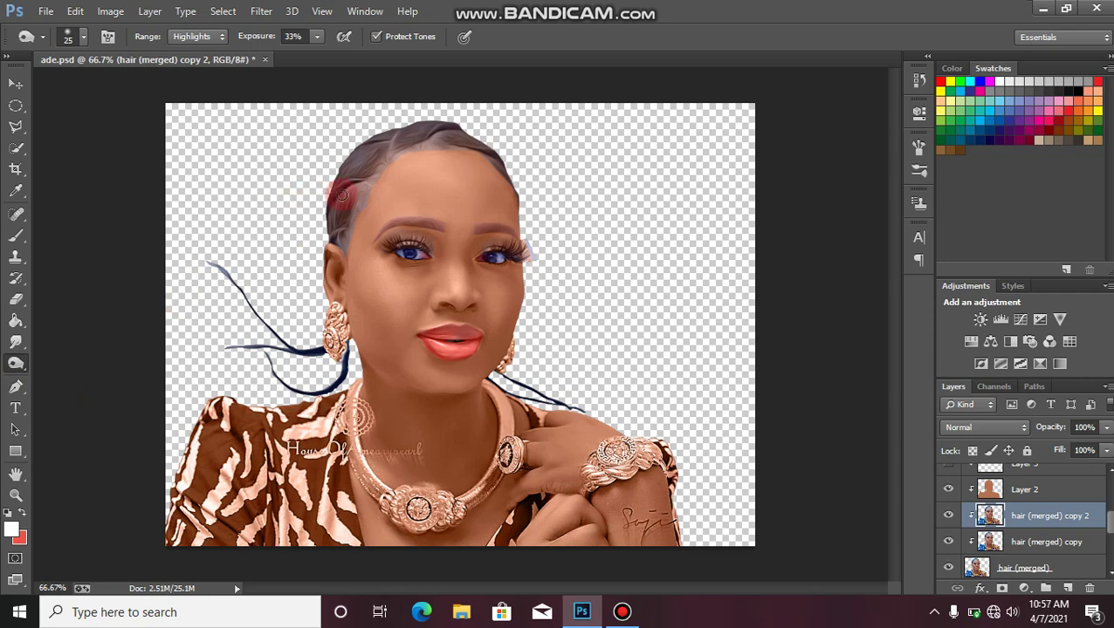
Set the Burn tool's brush size to 150 and its exposure to 27%.
key("]")
key("]")
key("]")
key("]")
left_click(316, 37)
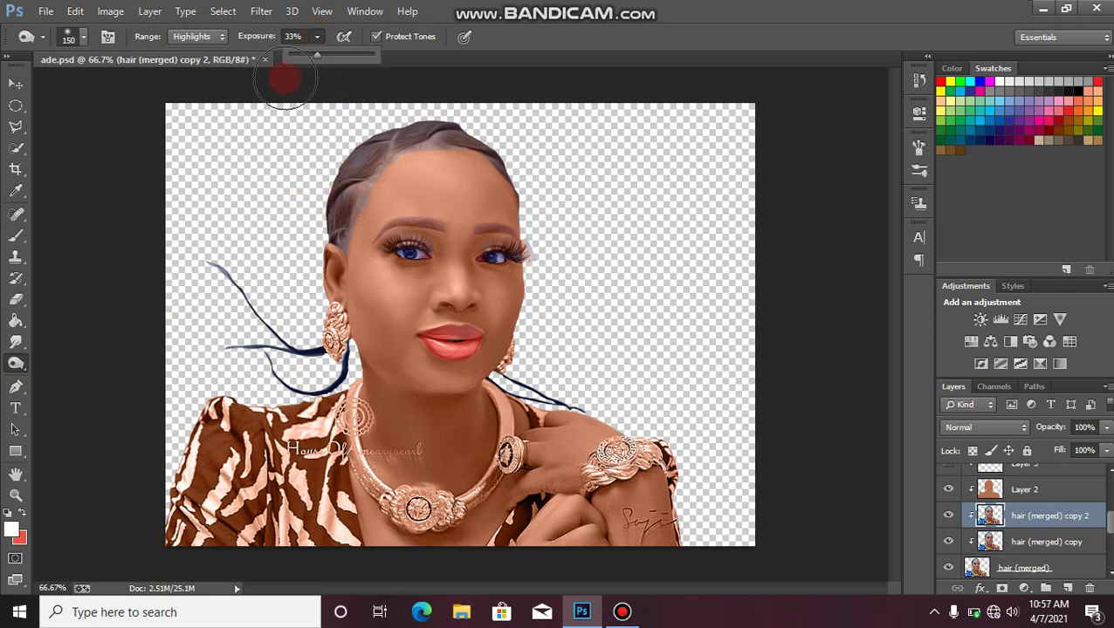
left_click(311, 57)
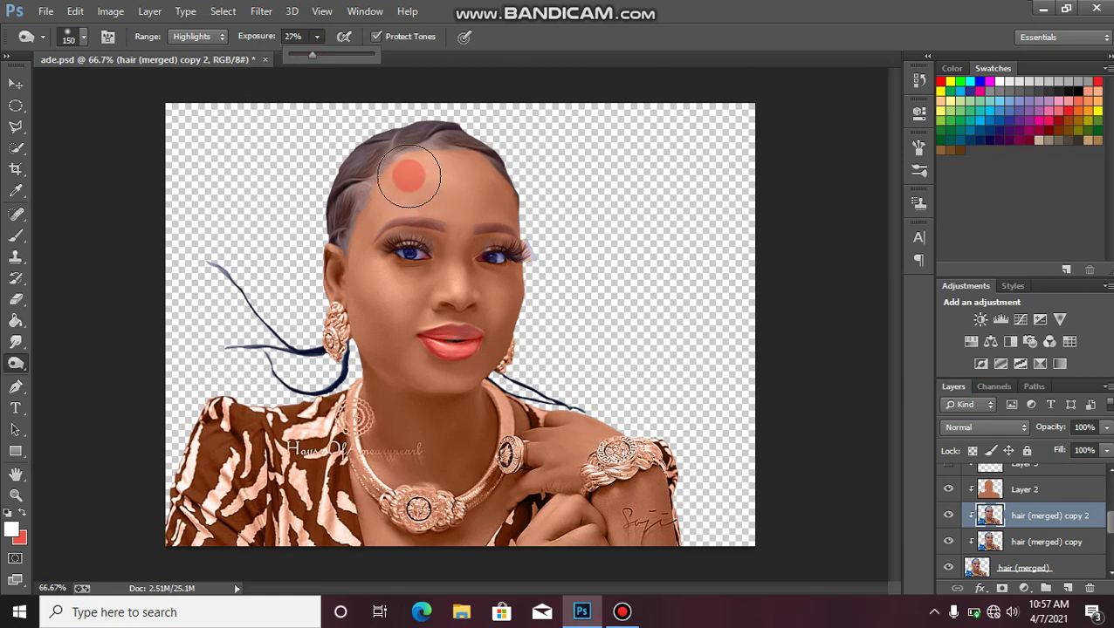
Burn the highlights along the cheek and forehead, reducing the brush to 80, and compare the face with the layer hidden and shown.
left_click_drag(369, 266, 369, 250)
mouse_move(384, 364)
left_mouse_down()
mouse_move(371, 327)
mouse_move(417, 395)
mouse_move(445, 283)
mouse_move(446, 213)
mouse_move(419, 168)
mouse_move(476, 184)
mouse_move(508, 209)
mouse_move(516, 298)
mouse_move(505, 284)
mouse_move(508, 338)
mouse_move(506, 299)
mouse_move(490, 378)
mouse_move(491, 363)
mouse_move(427, 383)
mouse_move(454, 378)
mouse_move(400, 371)
mouse_move(368, 322)
mouse_move(373, 221)
mouse_move(391, 188)
mouse_move(476, 175)
left_mouse_up()
key("bracketleft")
key("bracketleft")
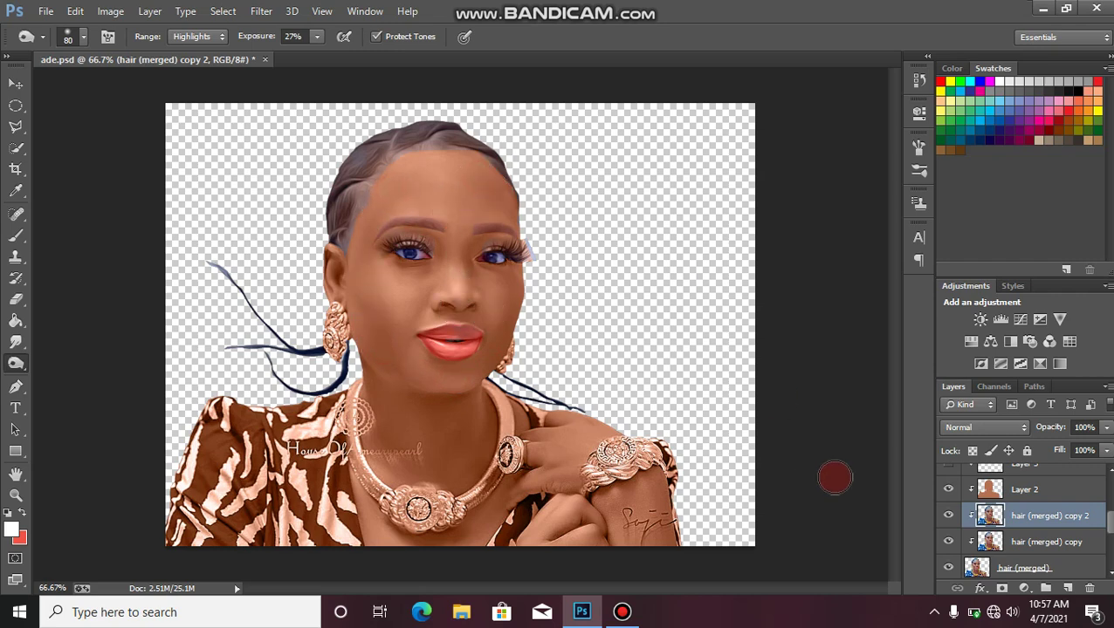
left_click(947, 518)
left_click(947, 517)
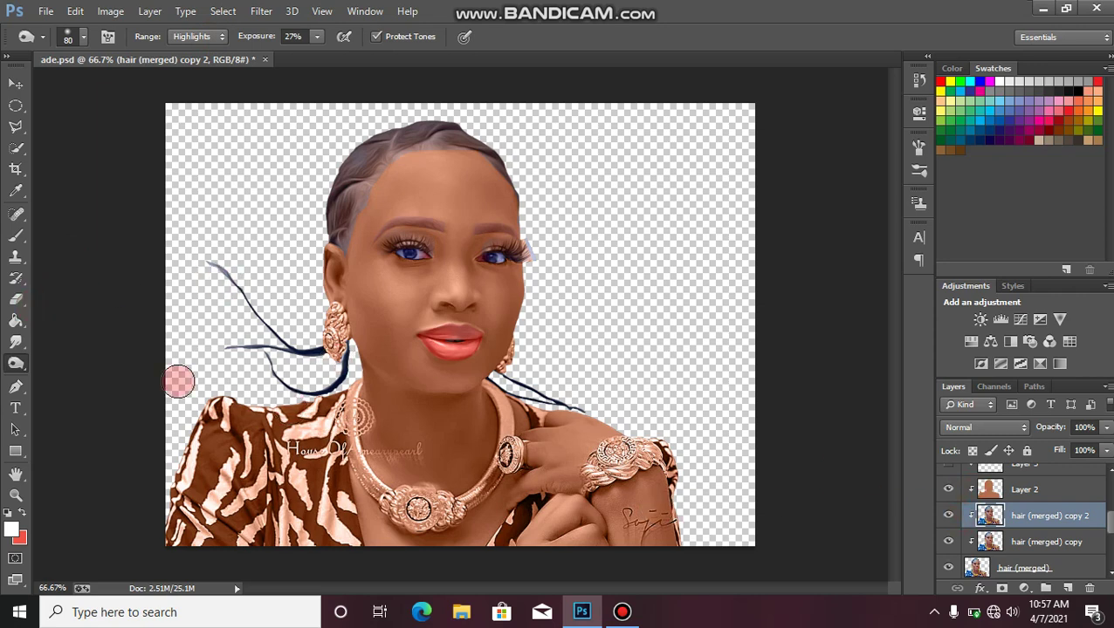
left_click(24, 367)
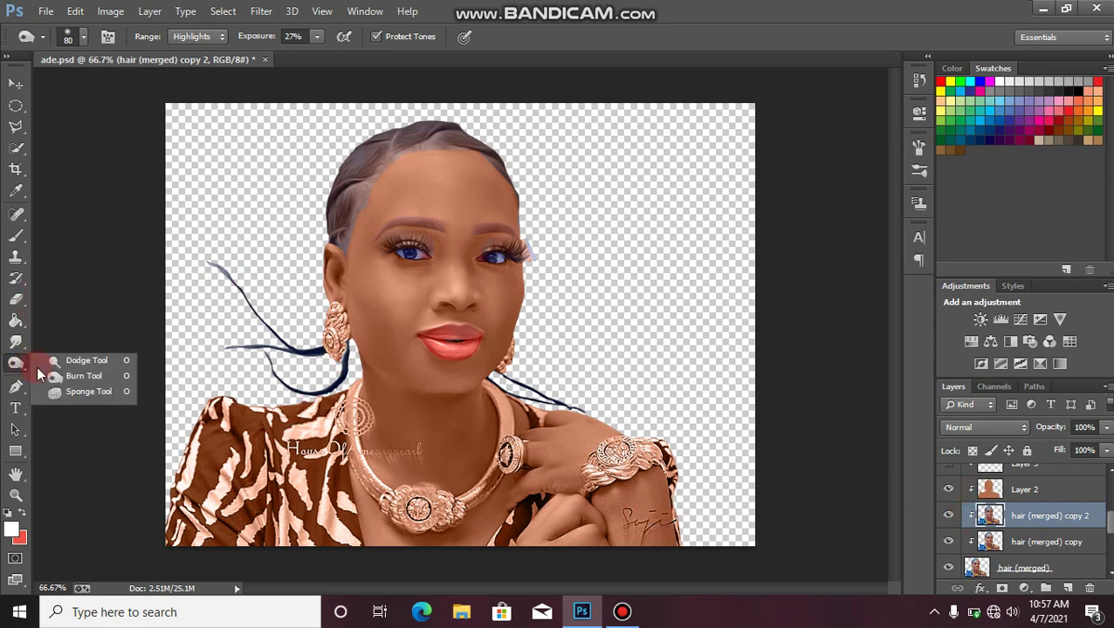
left_click(12, 374)
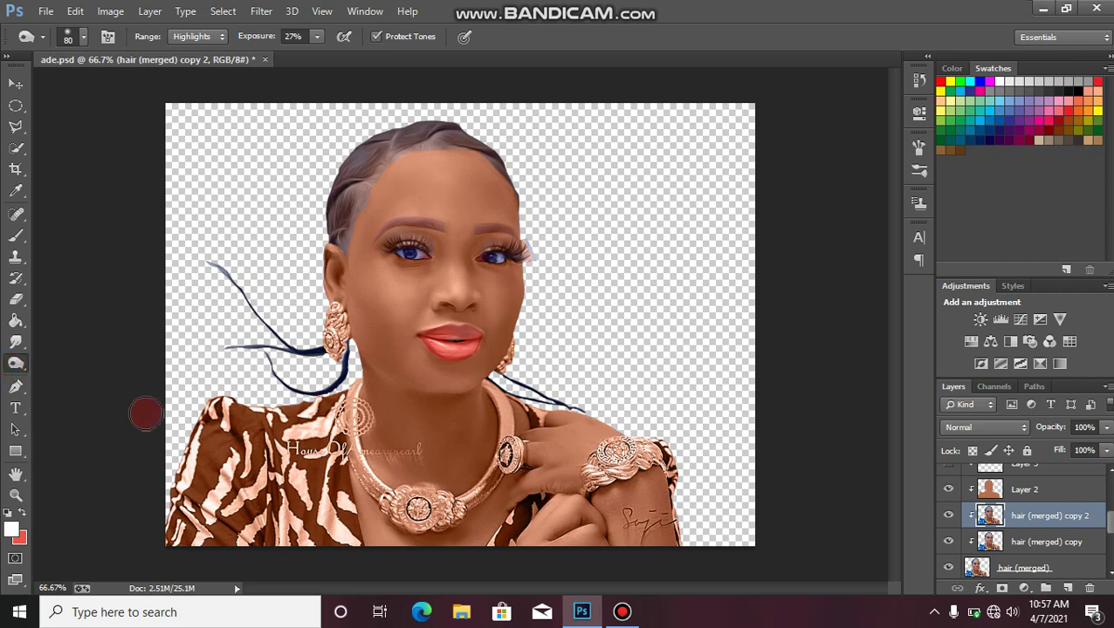
key("ctrl+j")
right_click(1032, 516)
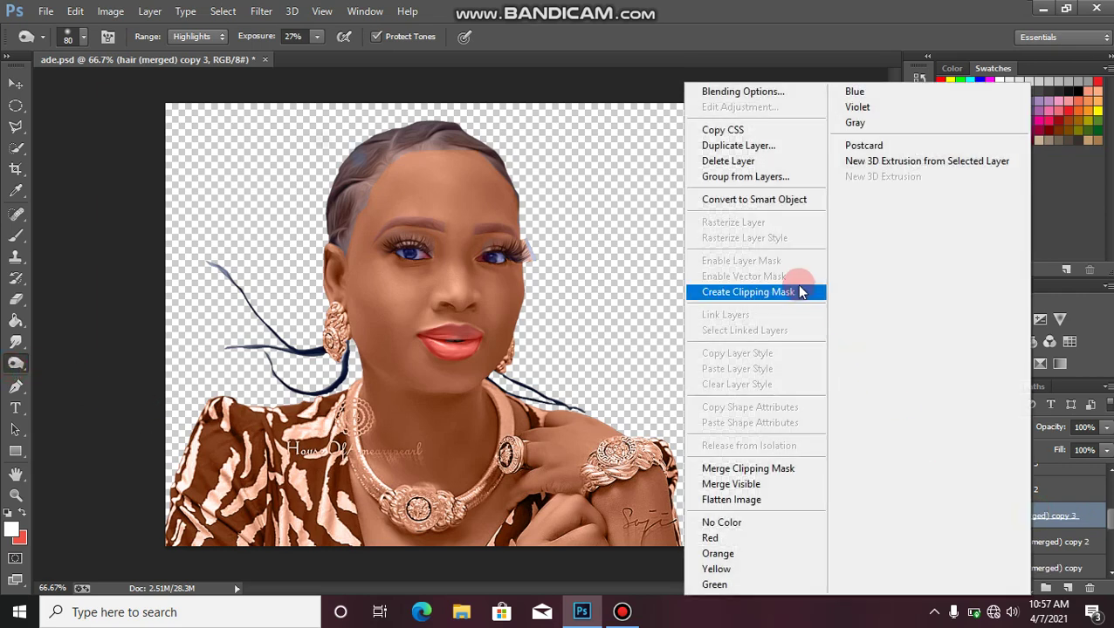
left_click(1074, 514)
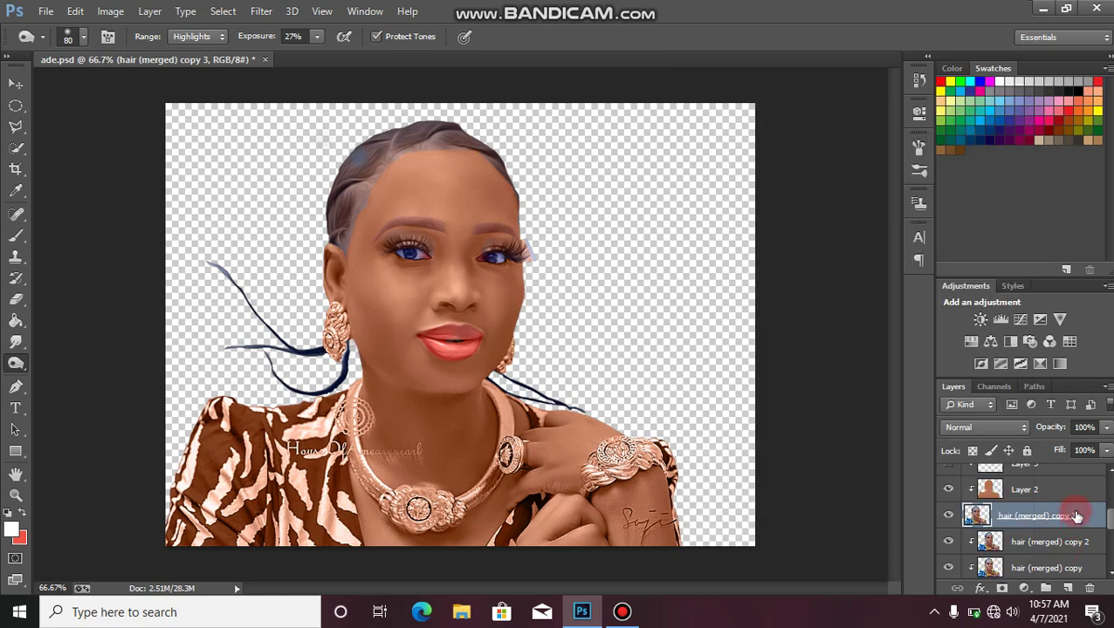
key("Delete")
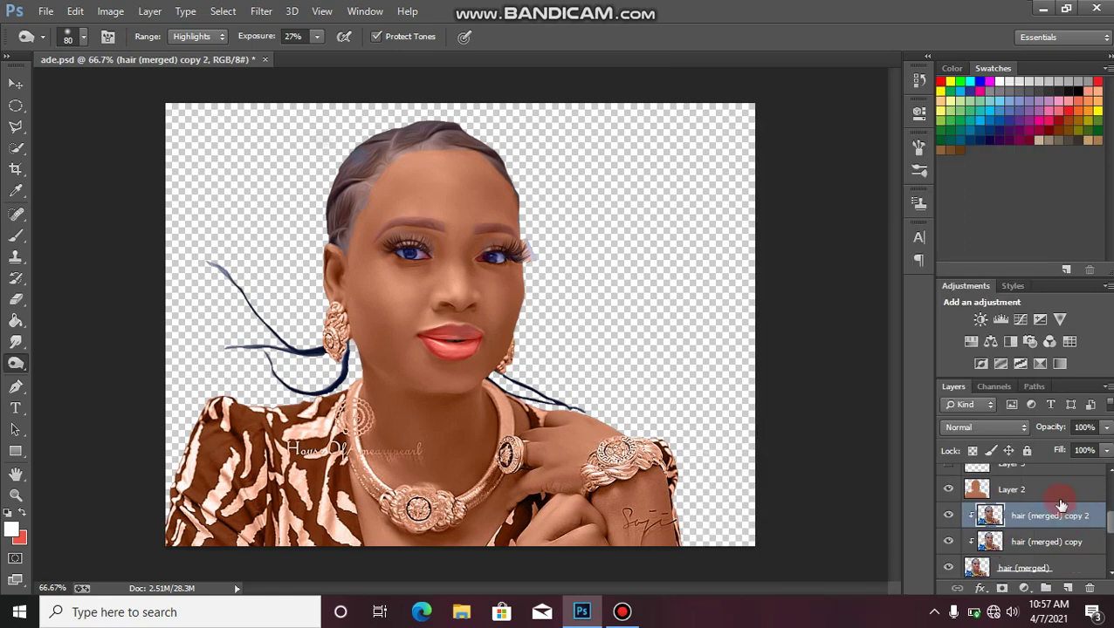
Try a new blank layer in Soft Light blend mode above hair (merged) copy 2, and delete it.
left_click(1064, 586)
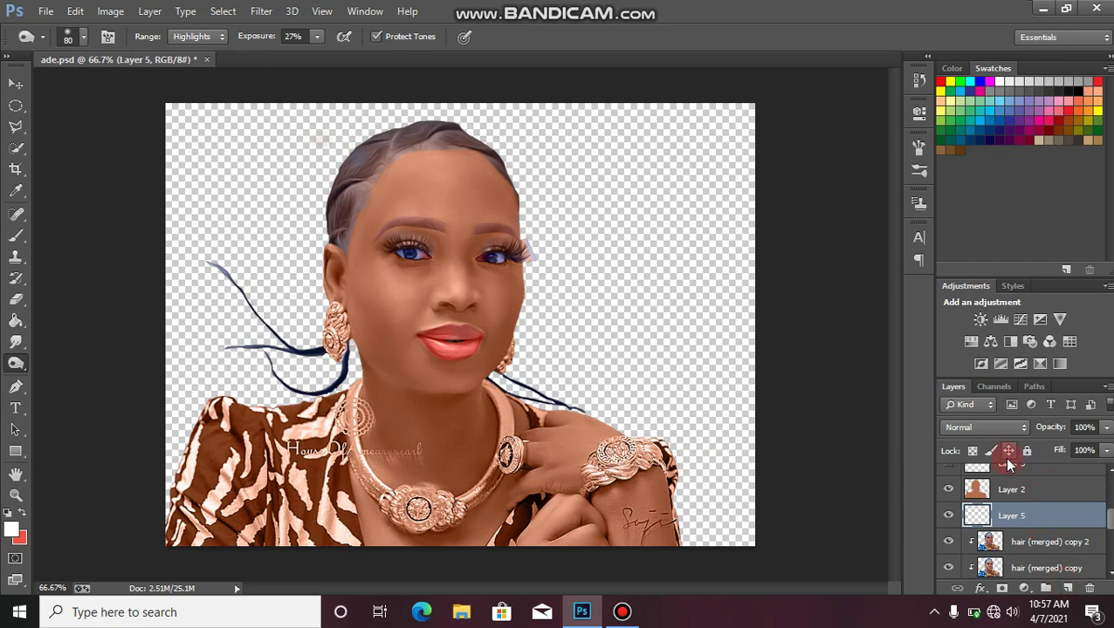
left_click(1000, 426)
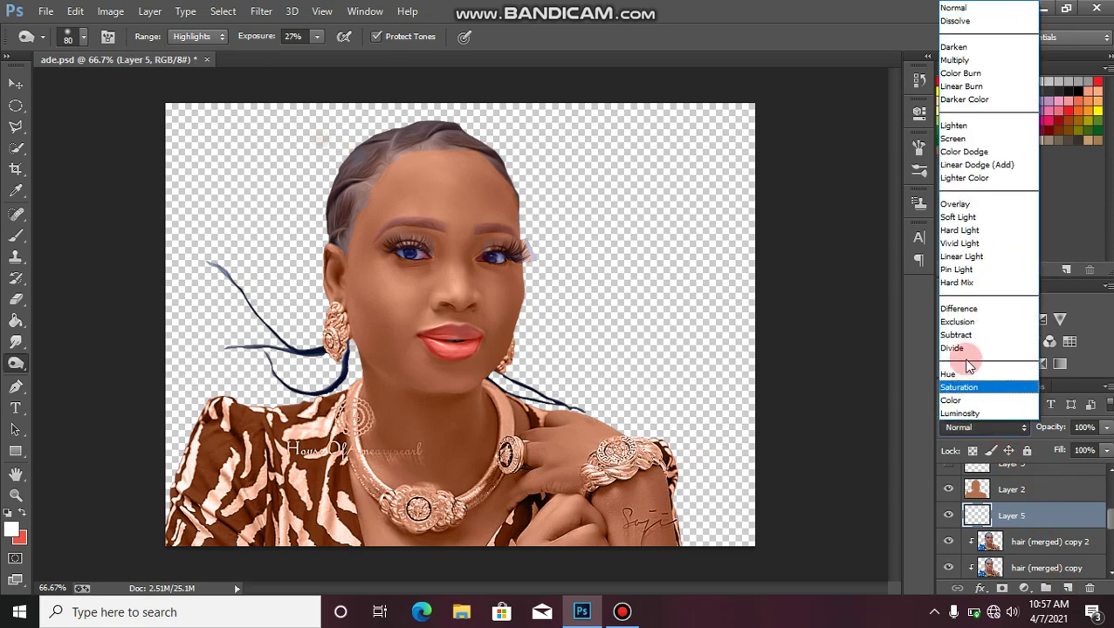
left_click(958, 218)
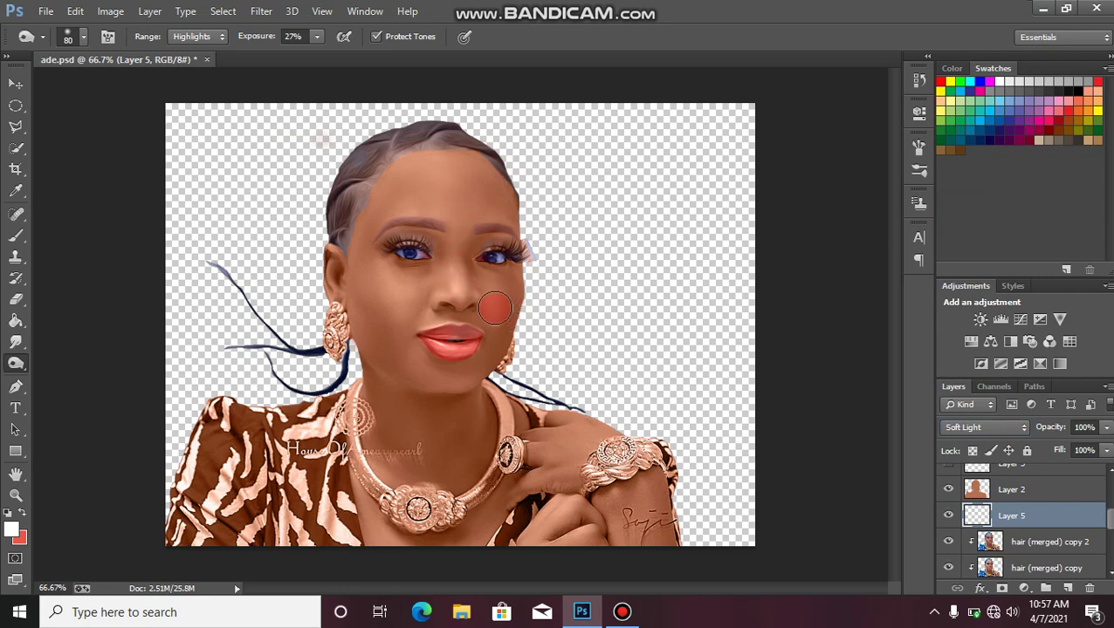
left_click(948, 516)
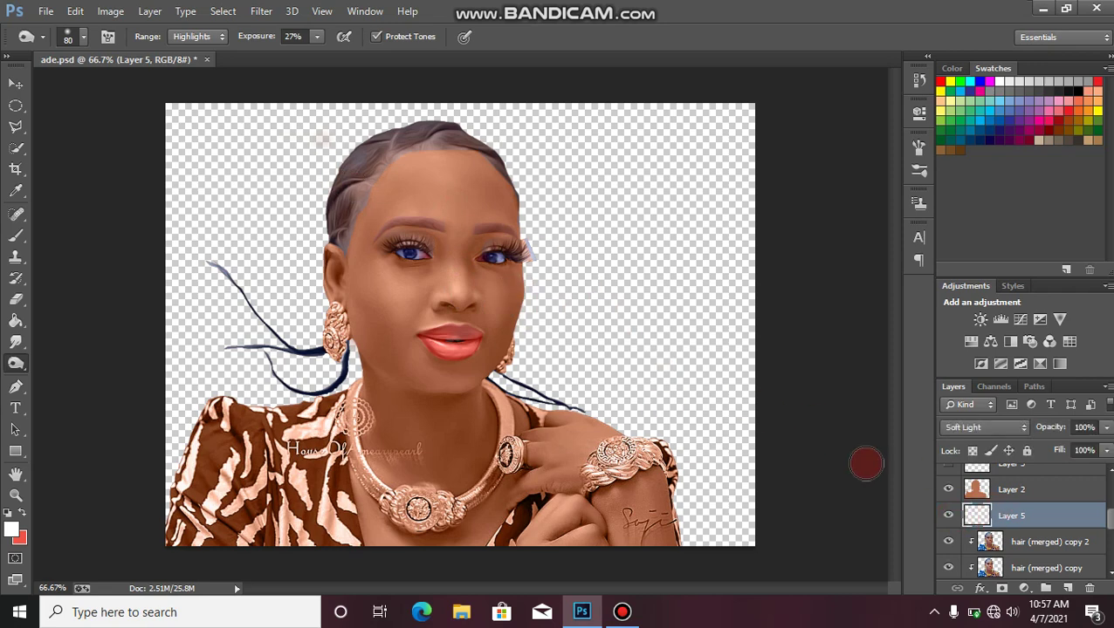
key("Delete")
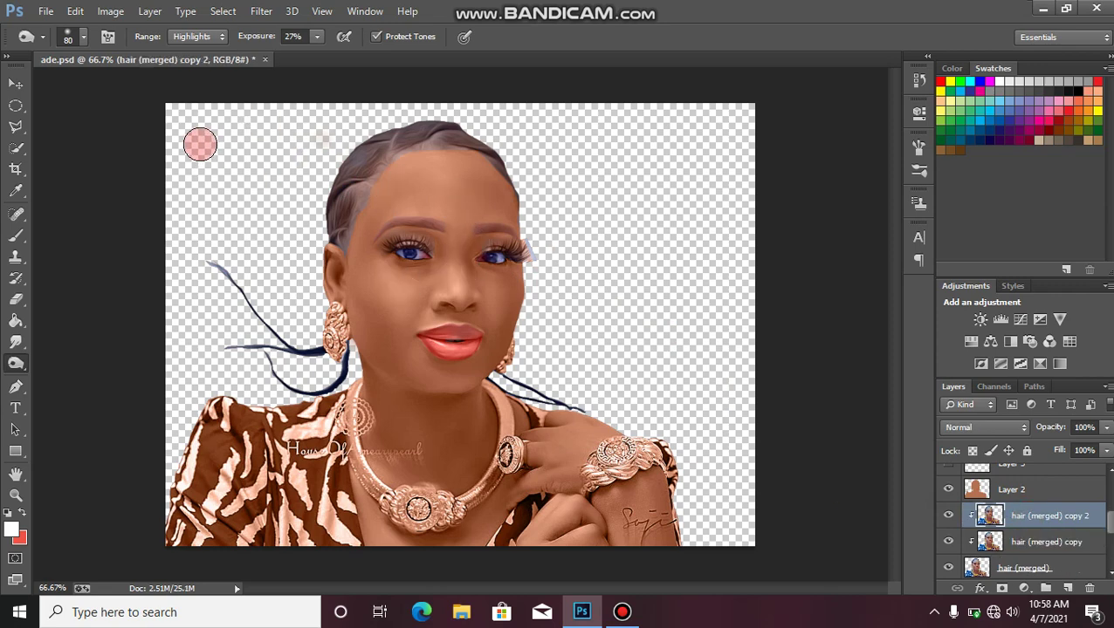
left_click(219, 39)
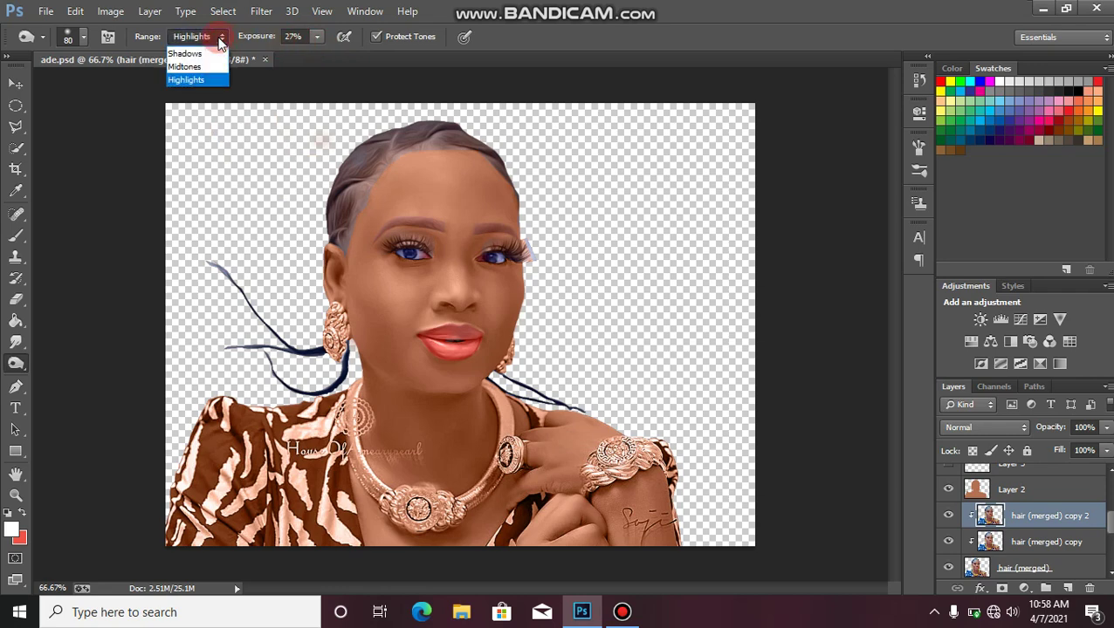
left_click(218, 38)
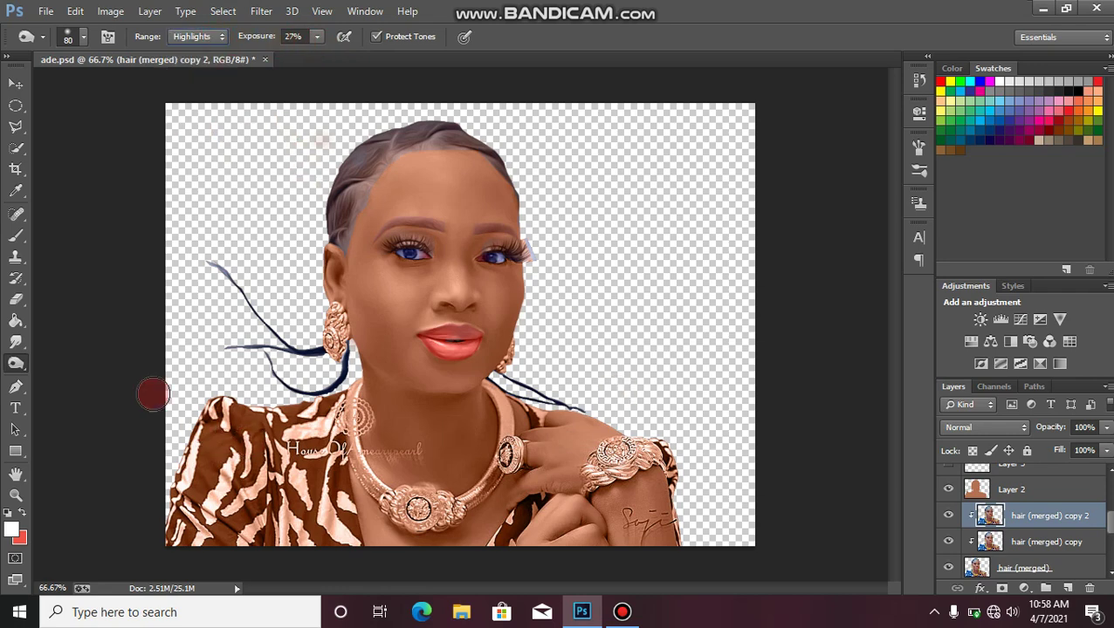
right_click(17, 365)
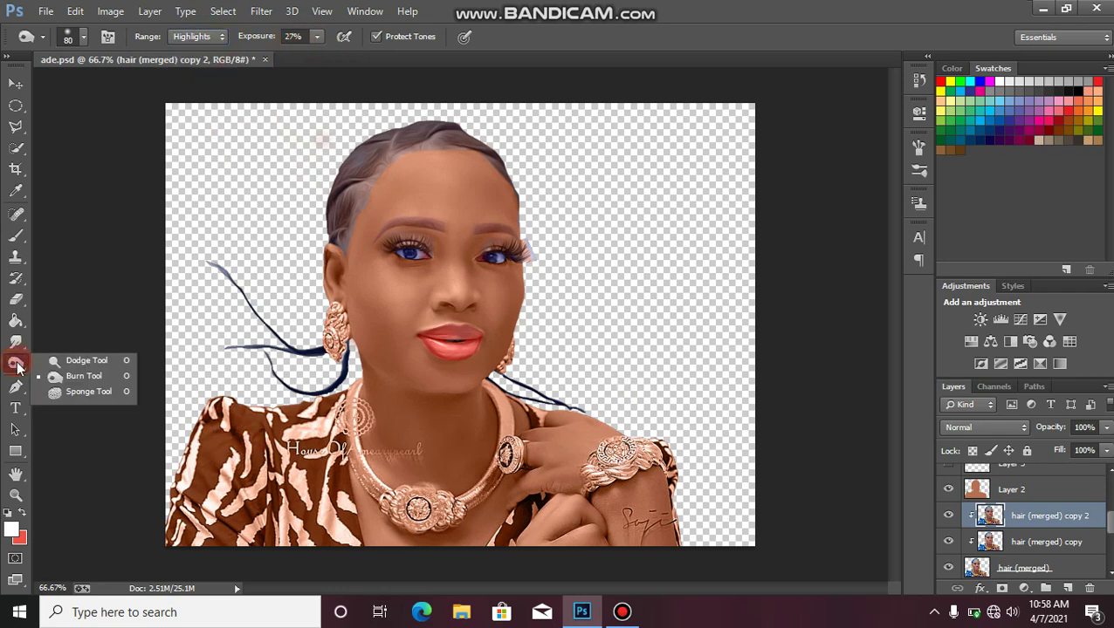
left_click(16, 346)
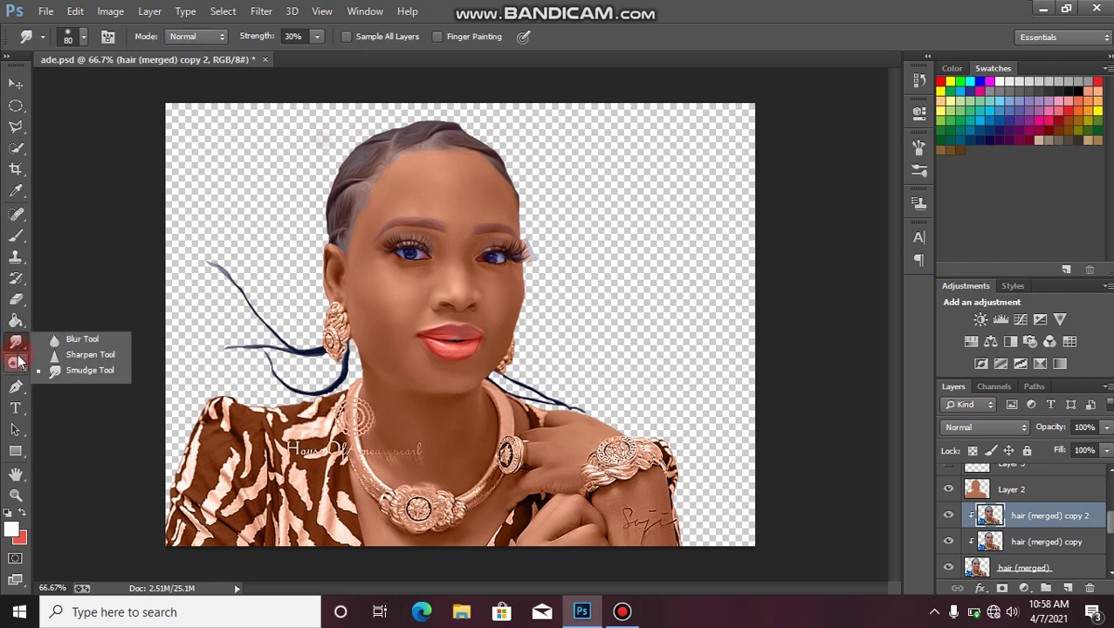
left_click(16, 363)
right_click(17, 365)
left_click(73, 378)
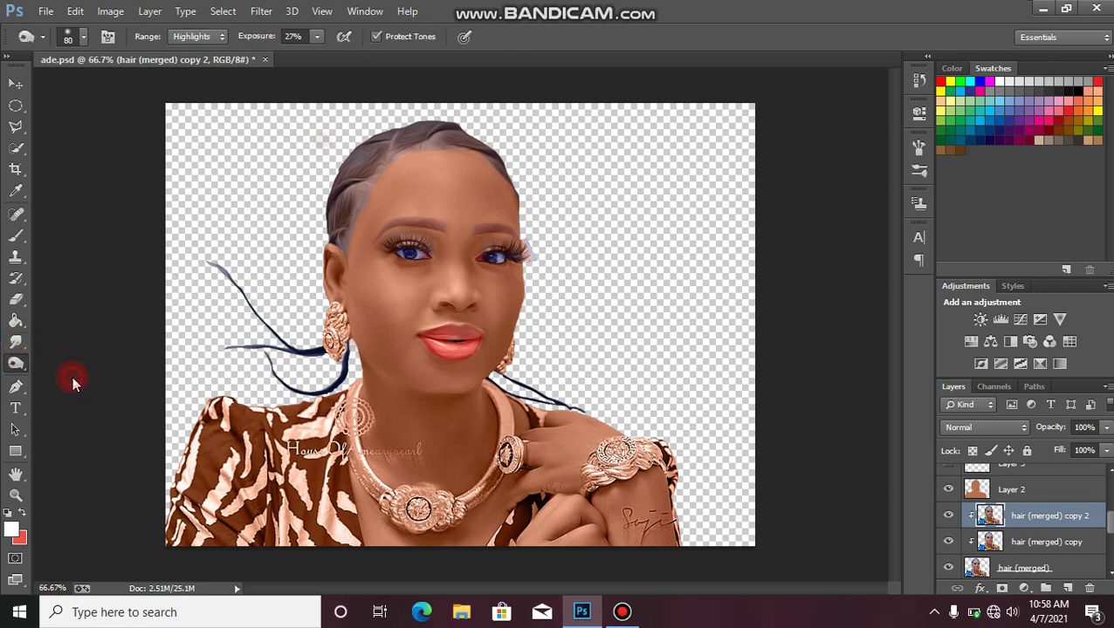
left_click(209, 37)
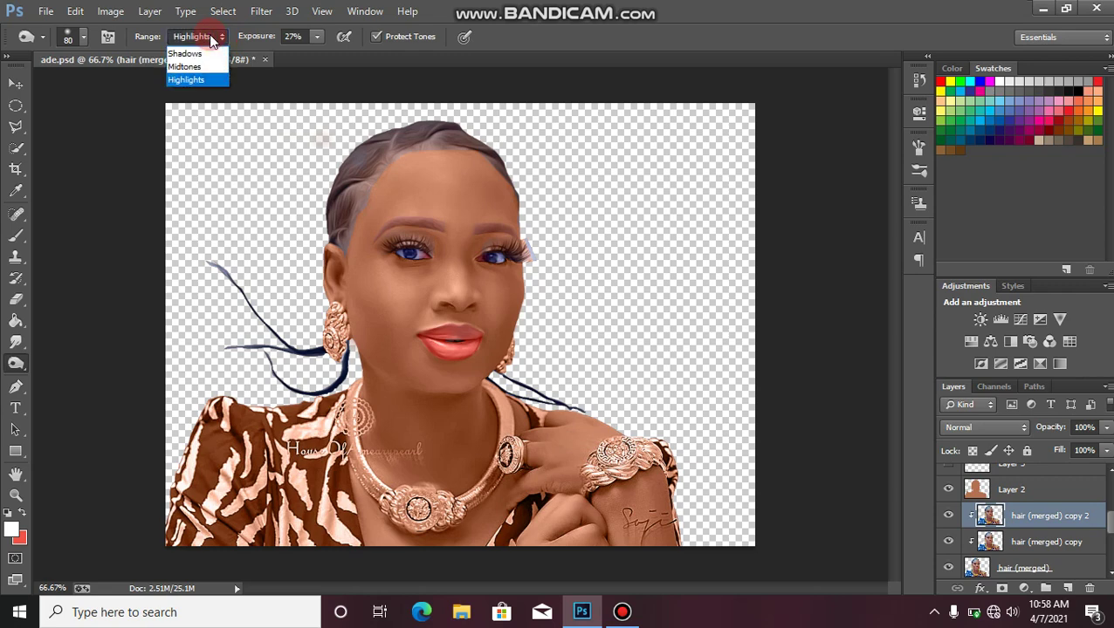
left_click(210, 37)
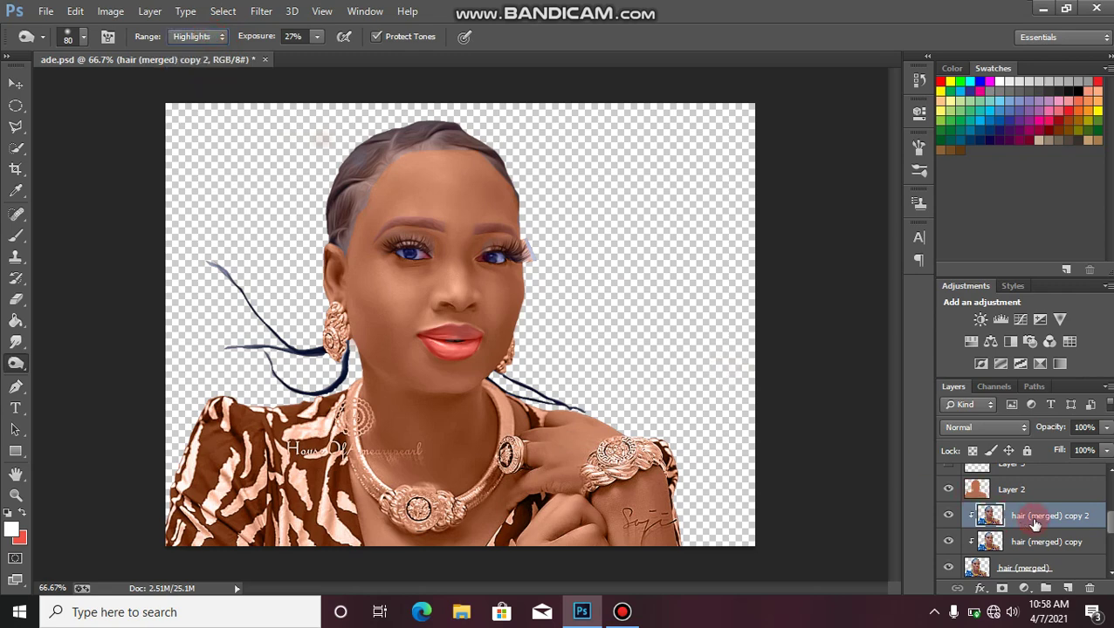
Try a clipped Soft Light duplicate of hair (merged) copy 2 with burn strokes over the face, and delete it.
key("ctrl+j")
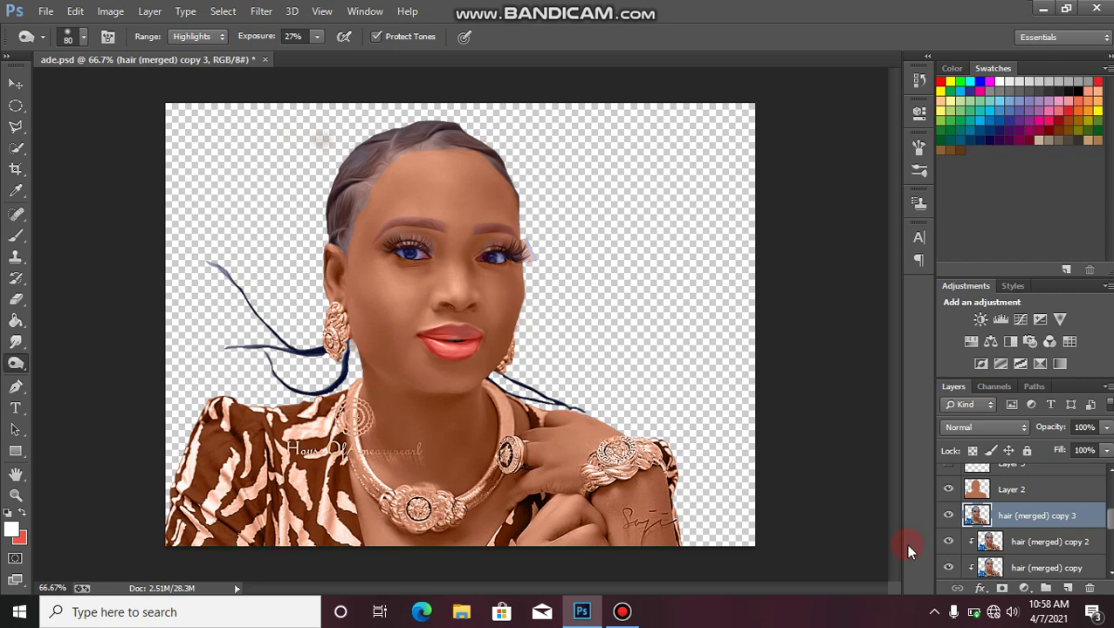
right_click(1023, 520)
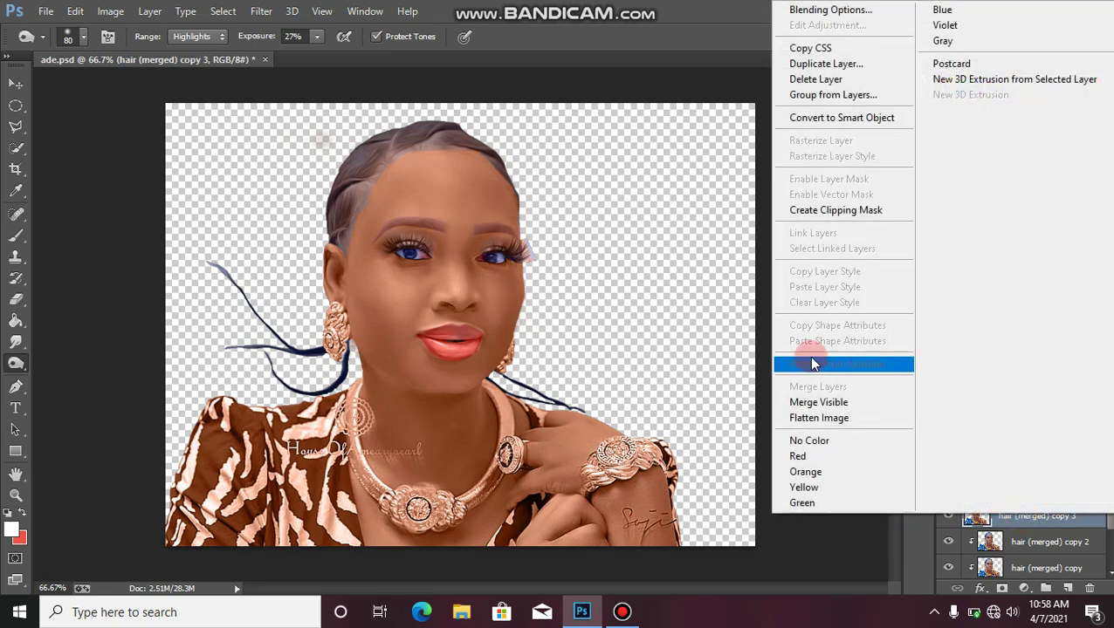
left_click(821, 208)
left_click(1004, 427)
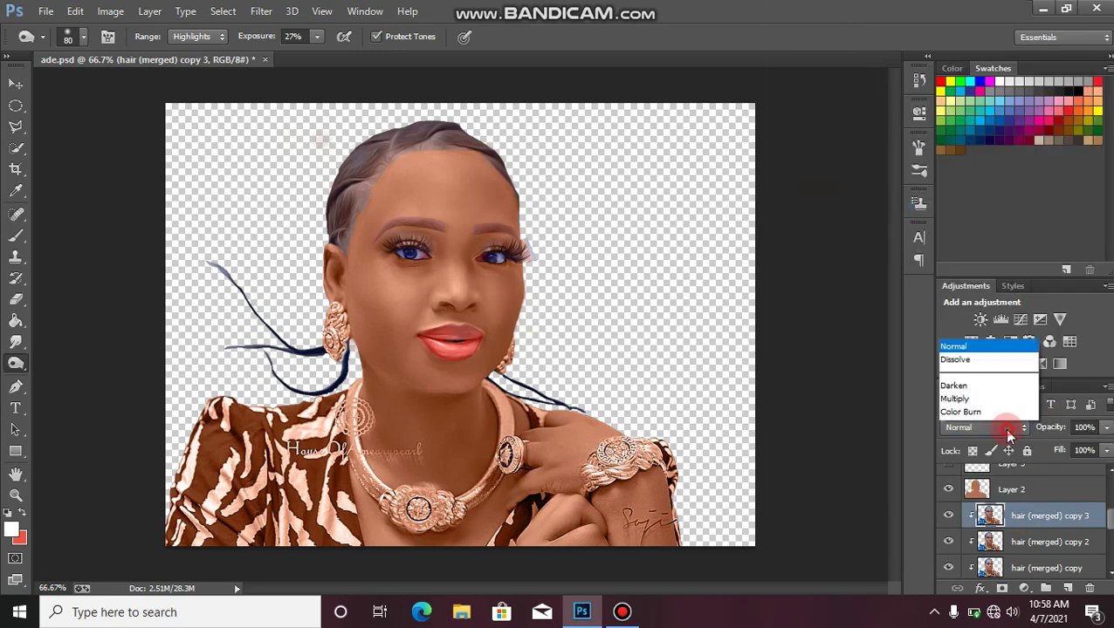
left_click(968, 218)
left_click(456, 207)
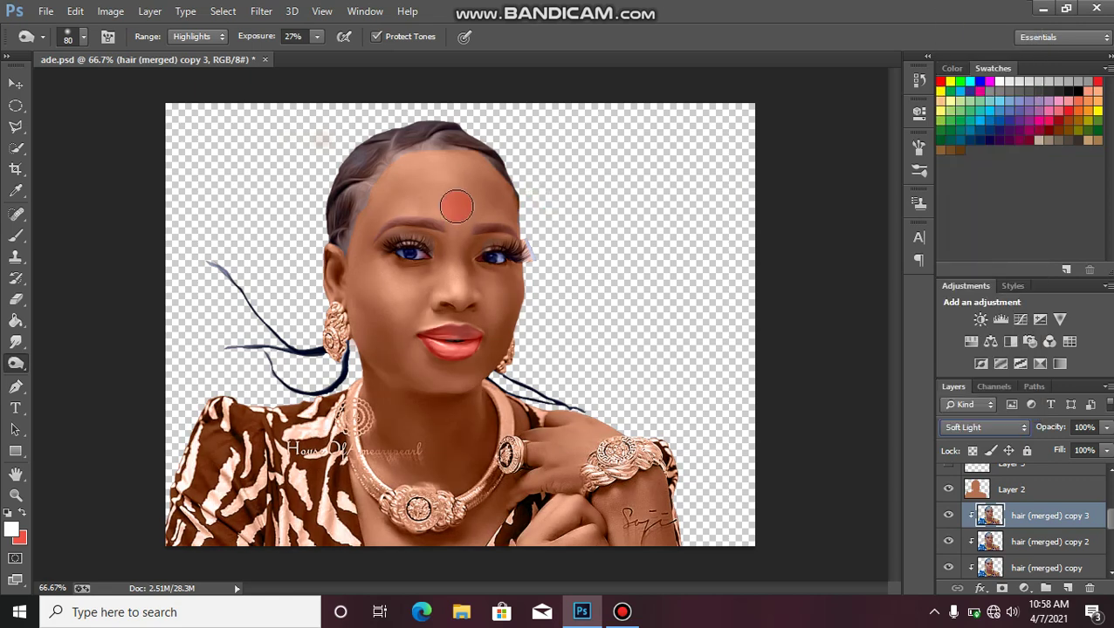
left_click_drag(456, 207, 473, 298)
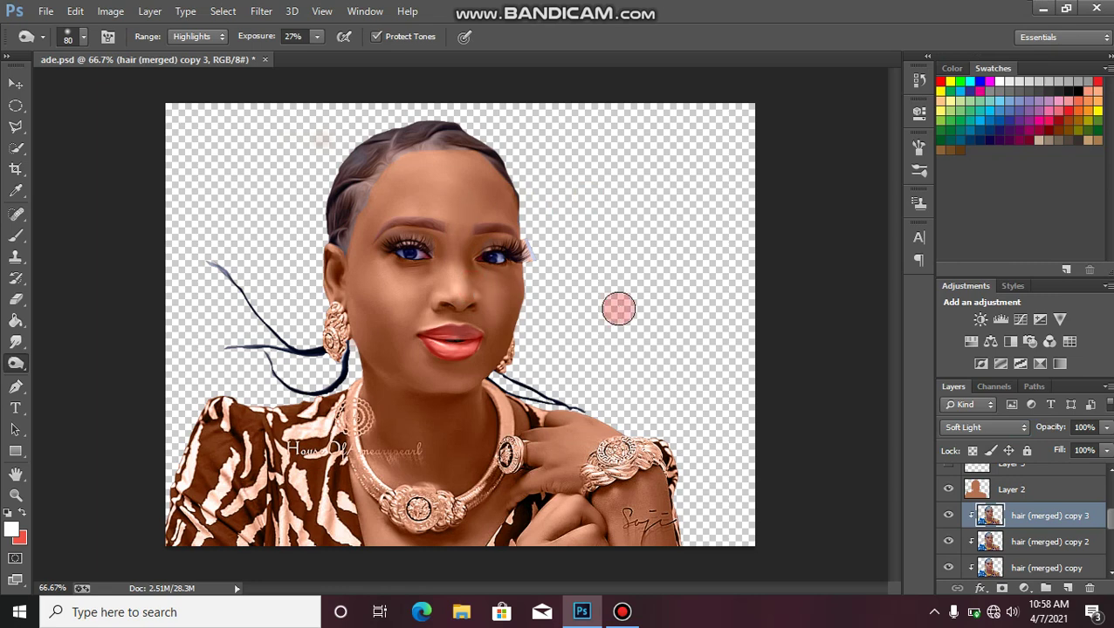
key("Delete")
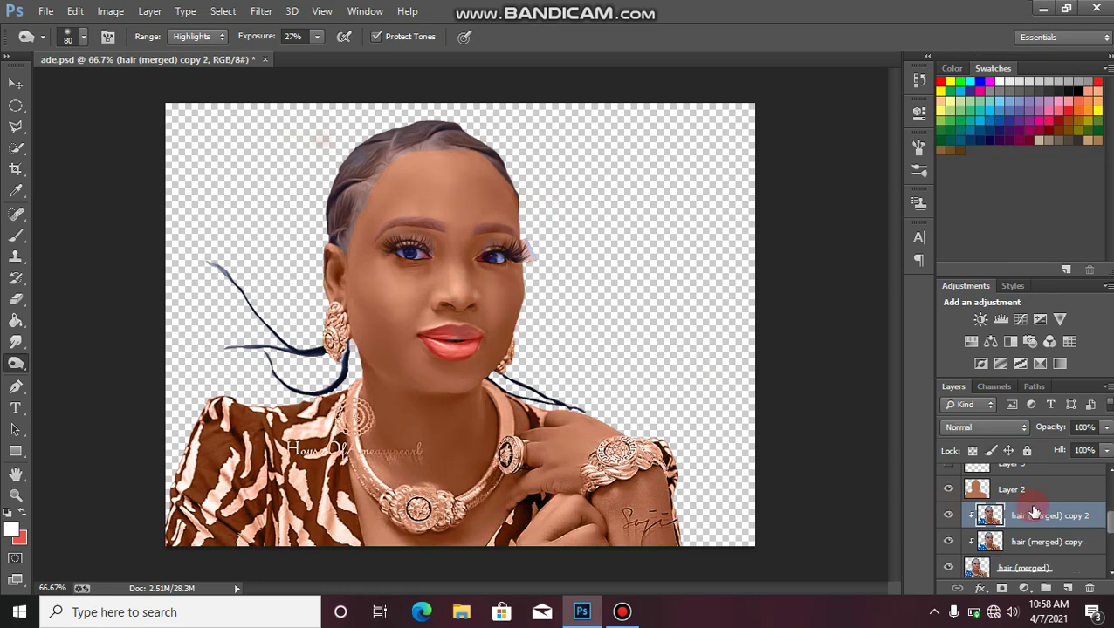
Compare the face with hair (merged) copy 2 hidden and shown, and set the Burn exposure to 67% for the forehead.
left_click(949, 516)
left_click(950, 516)
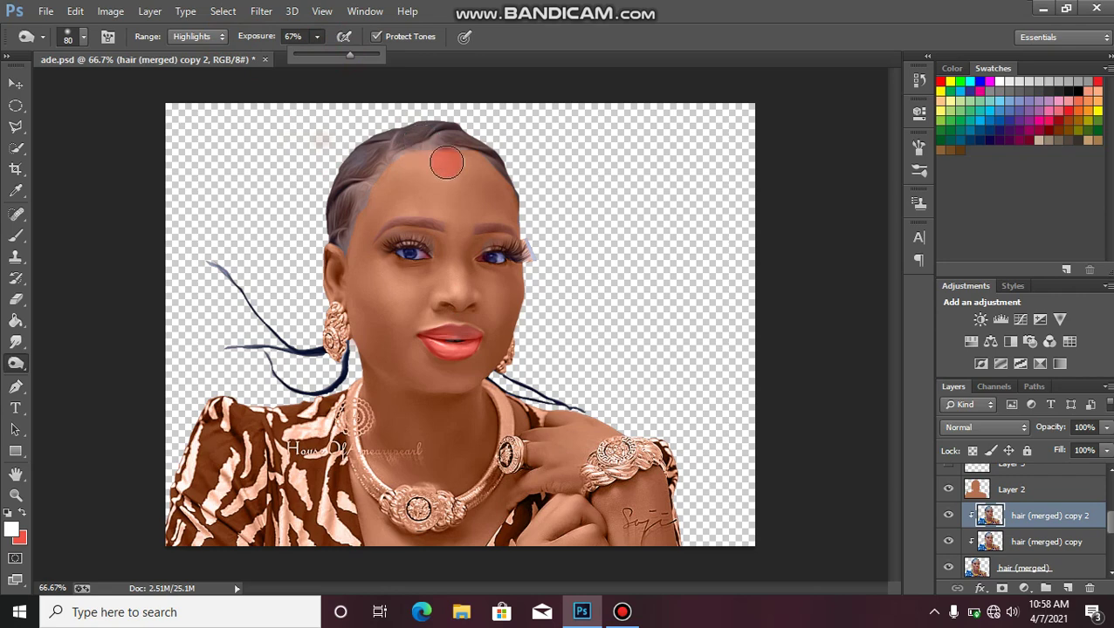
left_click(455, 206)
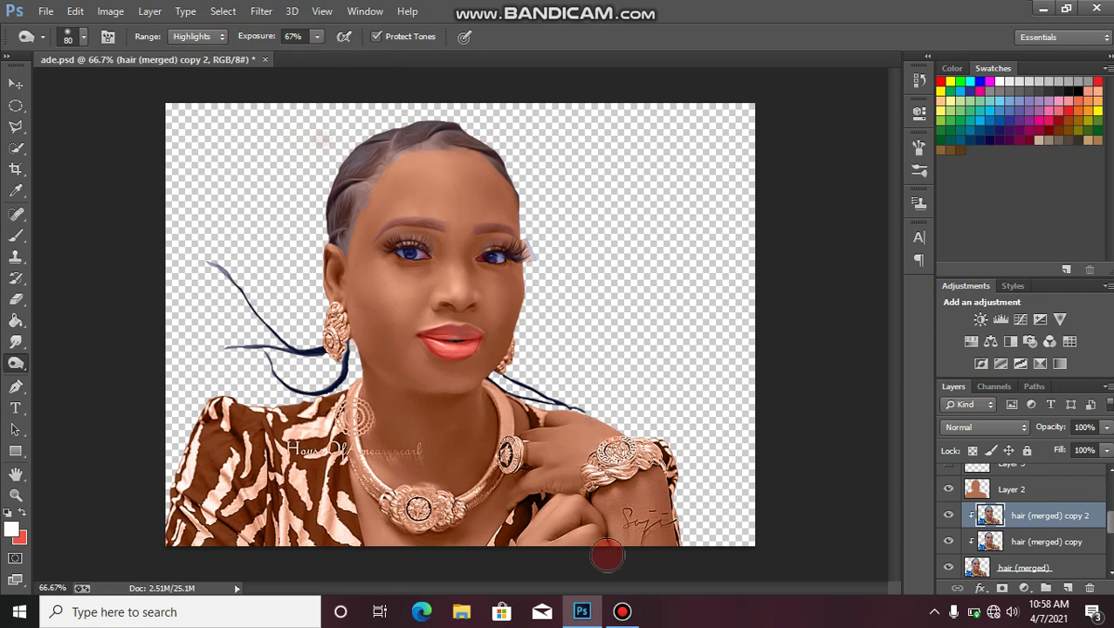
mouse_move(629, 611)
left_click(621, 567)
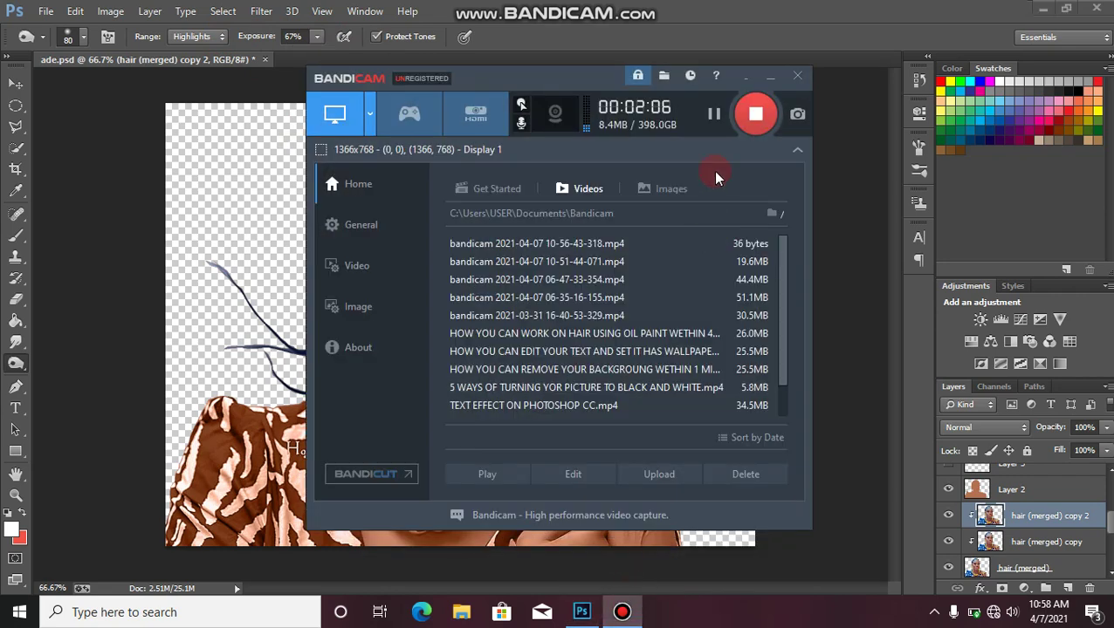
left_click(773, 81)
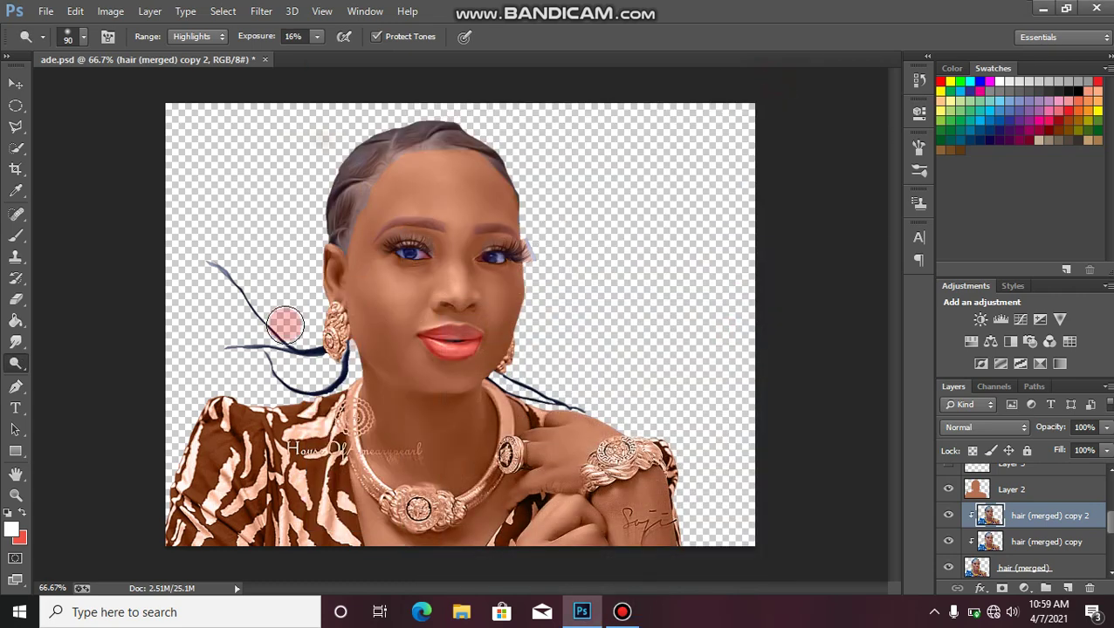
Dodge the highlights on the forehead and face at 16% exposure, reducing the brush to 40, and undo the last stroke.
right_click(21, 372)
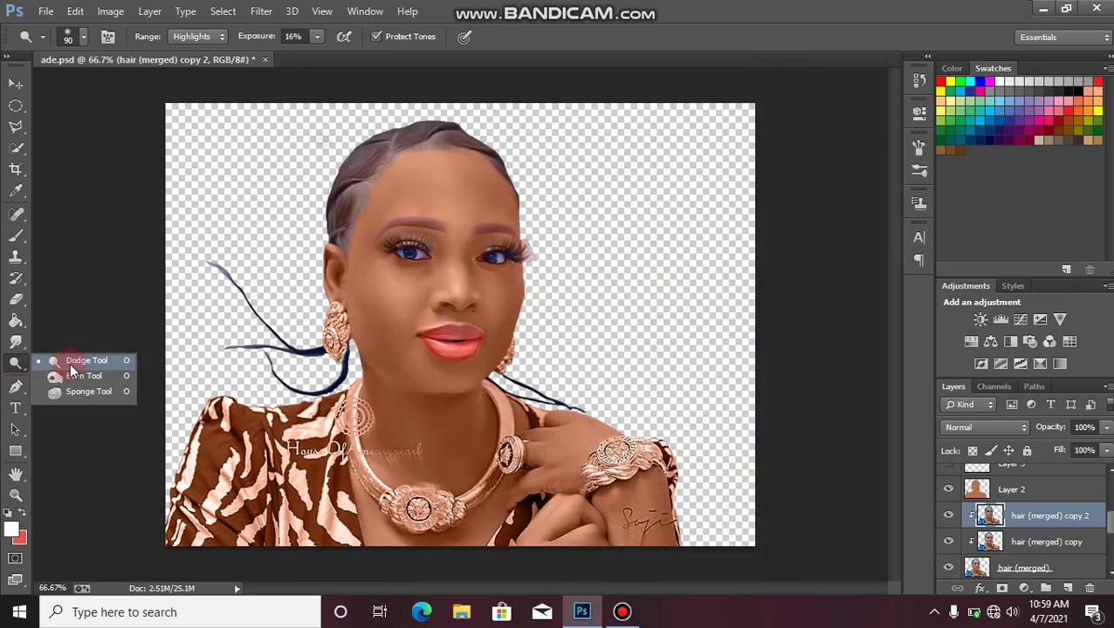
left_click(74, 362)
scroll(435, 225, "up", 3)
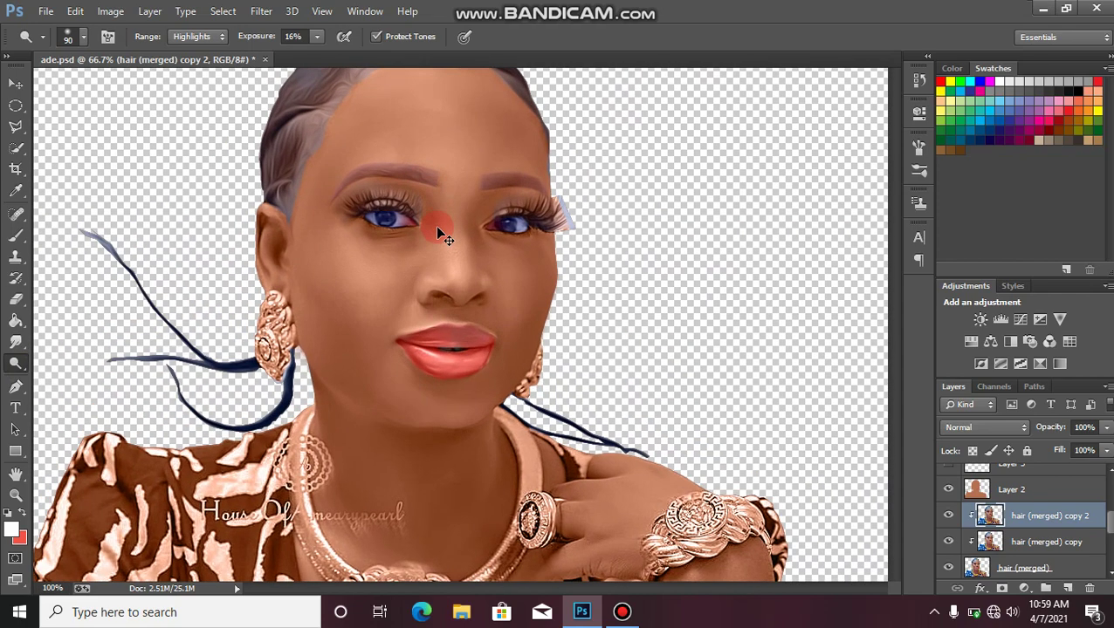
left_click_drag(893, 299, 899, 234)
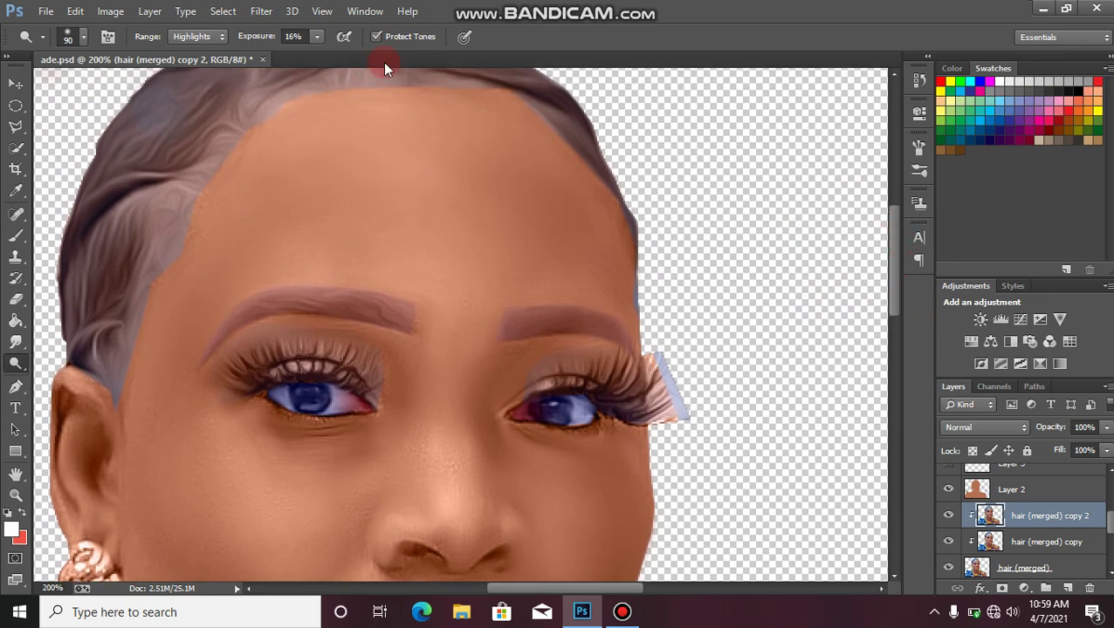
mouse_move(432, 118)
left_mouse_down()
mouse_move(459, 212)
mouse_move(443, 181)
mouse_move(460, 294)
mouse_move(450, 507)
mouse_move(457, 515)
mouse_move(576, 484)
left_mouse_up()
key("bracketleft")
key("bracketleft")
key("bracketleft")
key("bracketleft")
key("bracketleft")
scroll(575, 484, "down", 3)
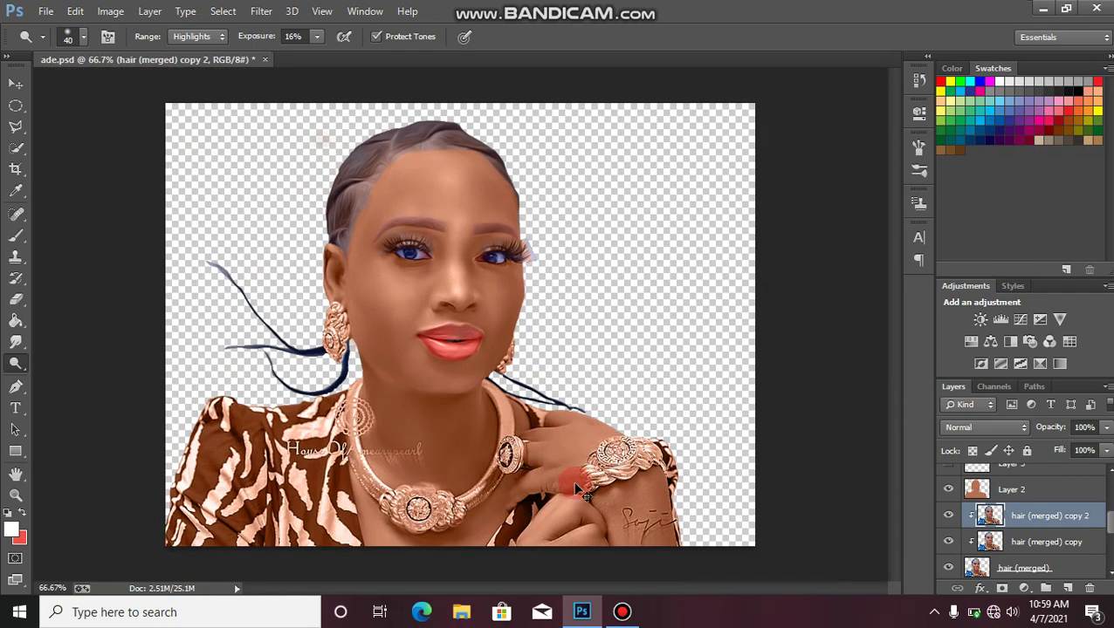
key("ctrl+z")
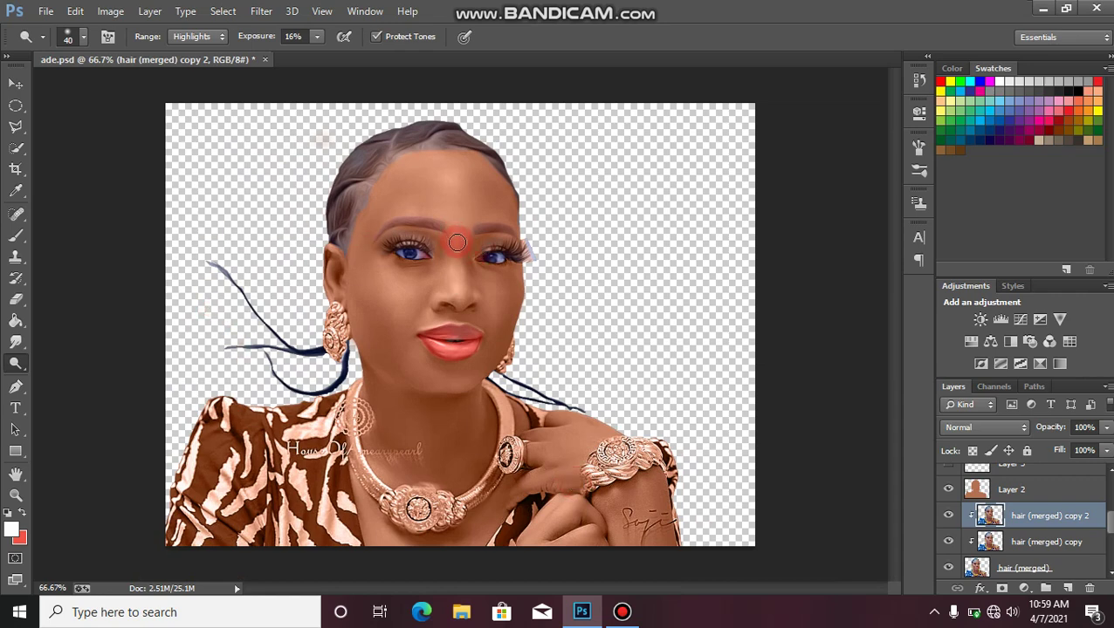
Set the Dodge exposure to 6% and brighten the forehead and both cheeks, reducing the brush from 150 to 80.
left_click(318, 36)
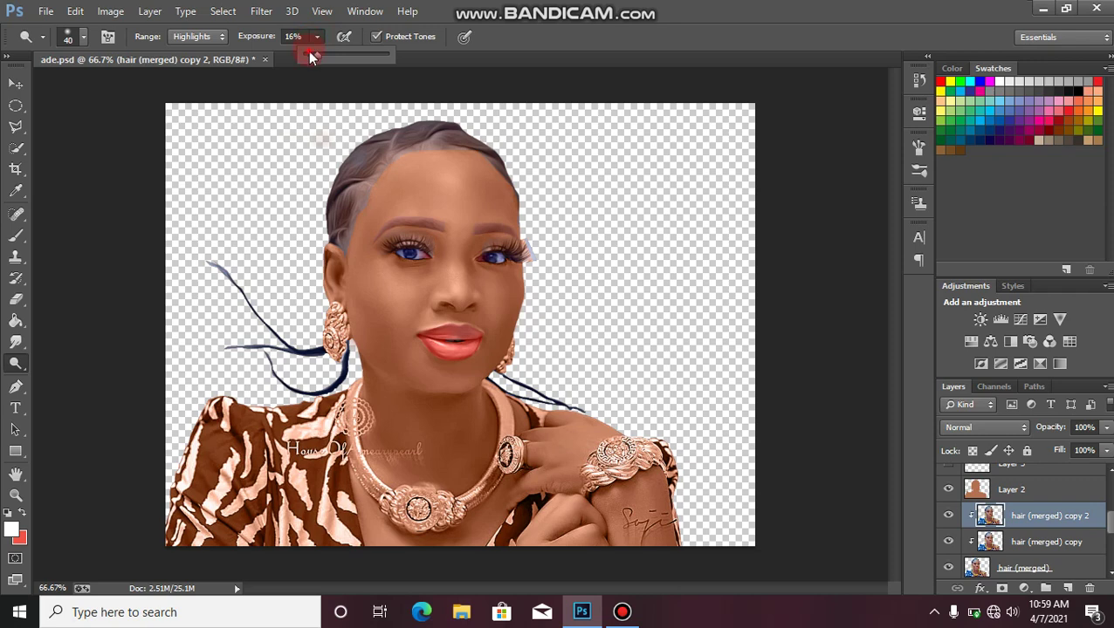
mouse_move(432, 121)
left_mouse_down()
mouse_move(460, 224)
mouse_move(462, 298)
mouse_move(527, 337)
mouse_move(500, 309)
left_mouse_up()
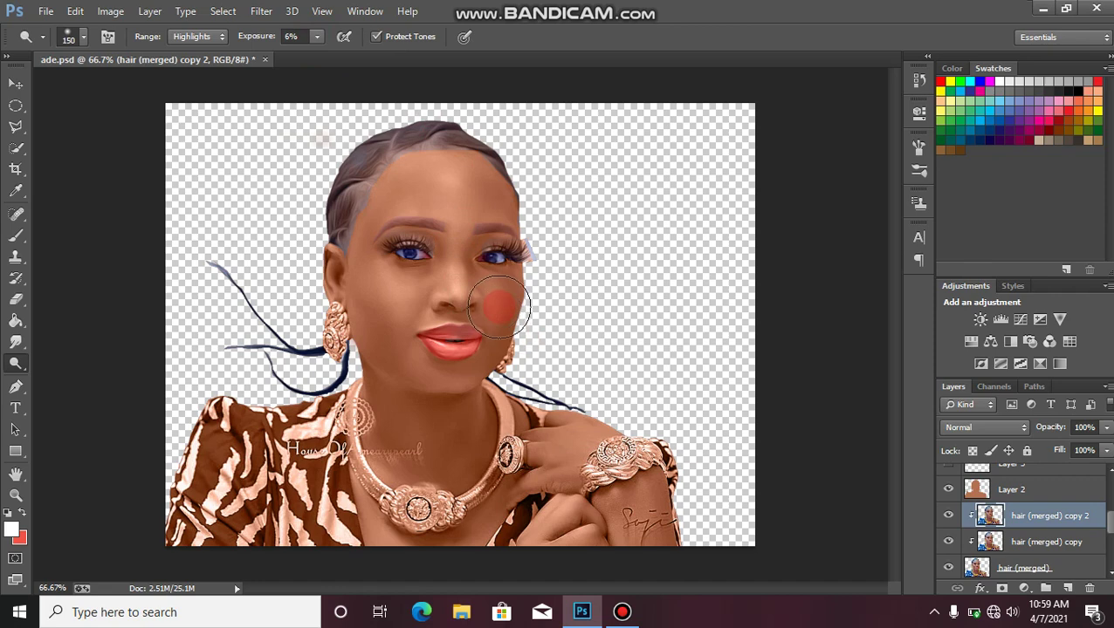
key("bracketleft")
key("bracketleft")
mouse_move(499, 300)
left_mouse_down()
mouse_move(494, 330)
mouse_move(506, 303)
mouse_move(503, 323)
mouse_move(378, 308)
left_mouse_up()
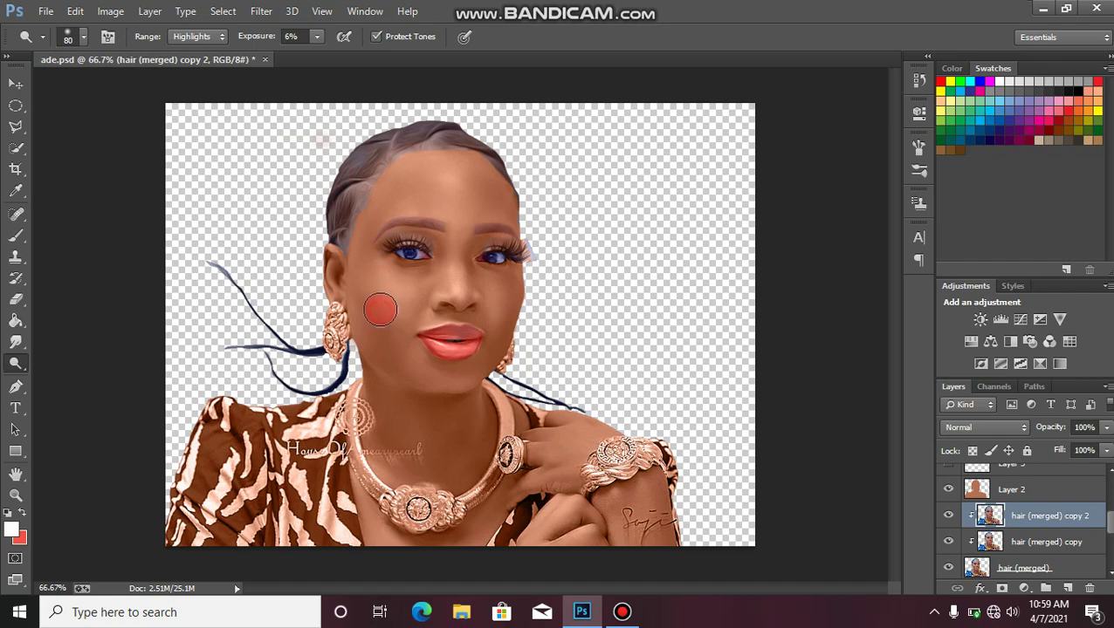
Compare the portrait with hair (merged) copy 2 hidden and shown, and check it at a smaller zoom.
left_click(949, 516)
left_click(948, 515)
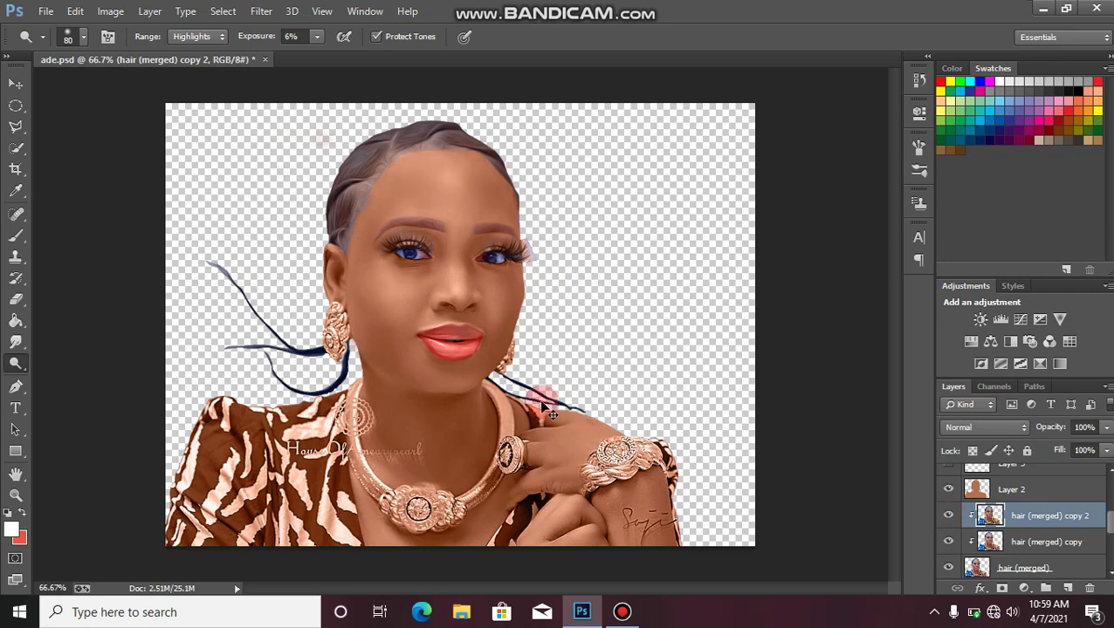
key("ctrl+minus")
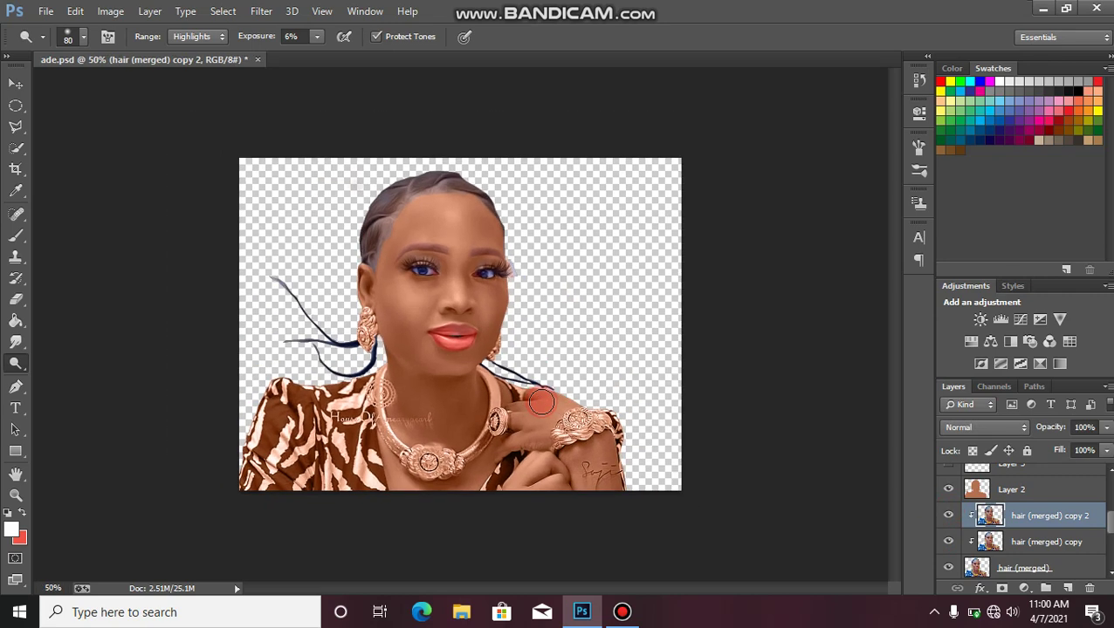
key("ctrl+plus")
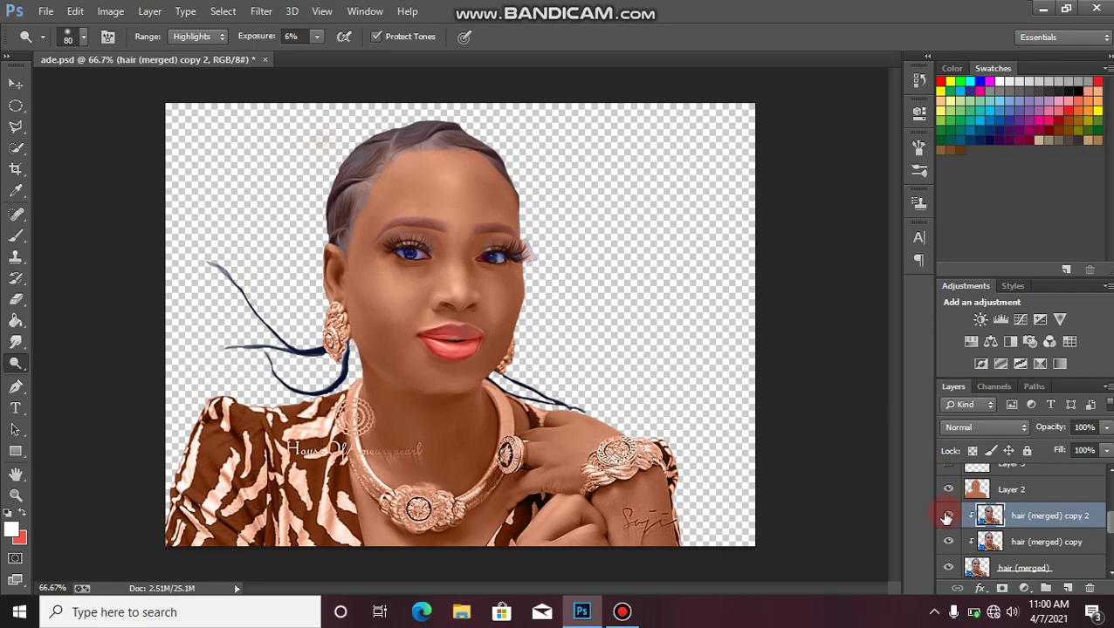
Select Layer 1 near the bottom of the layer stack and toggle its visibility on and off.
scroll(1106, 522, "down", 3)
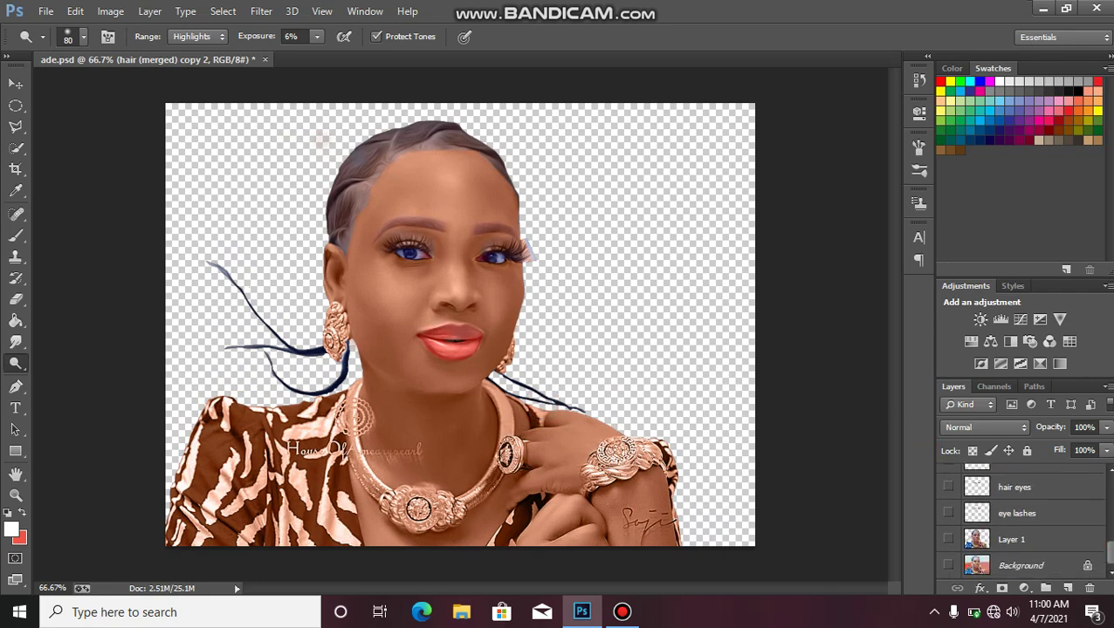
left_click(1068, 539)
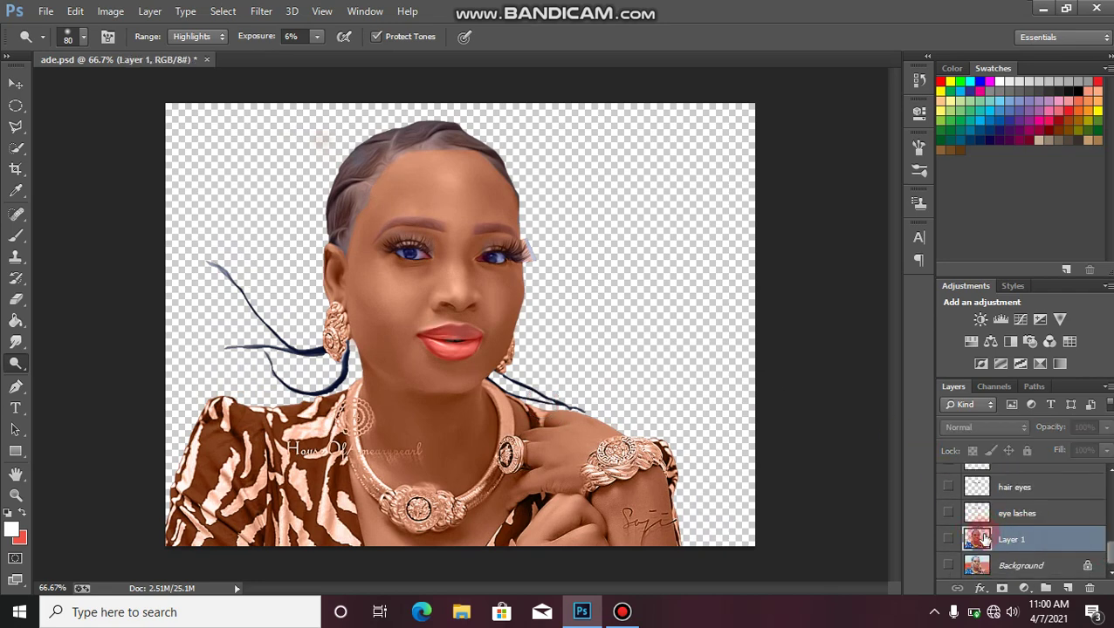
left_click(949, 539)
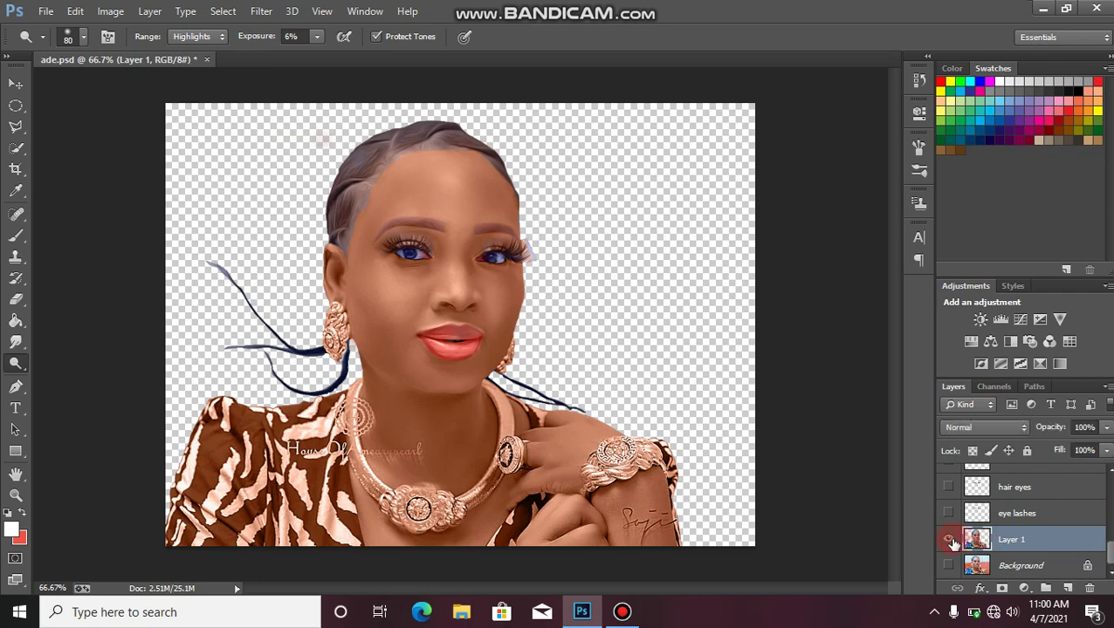
left_click(949, 541)
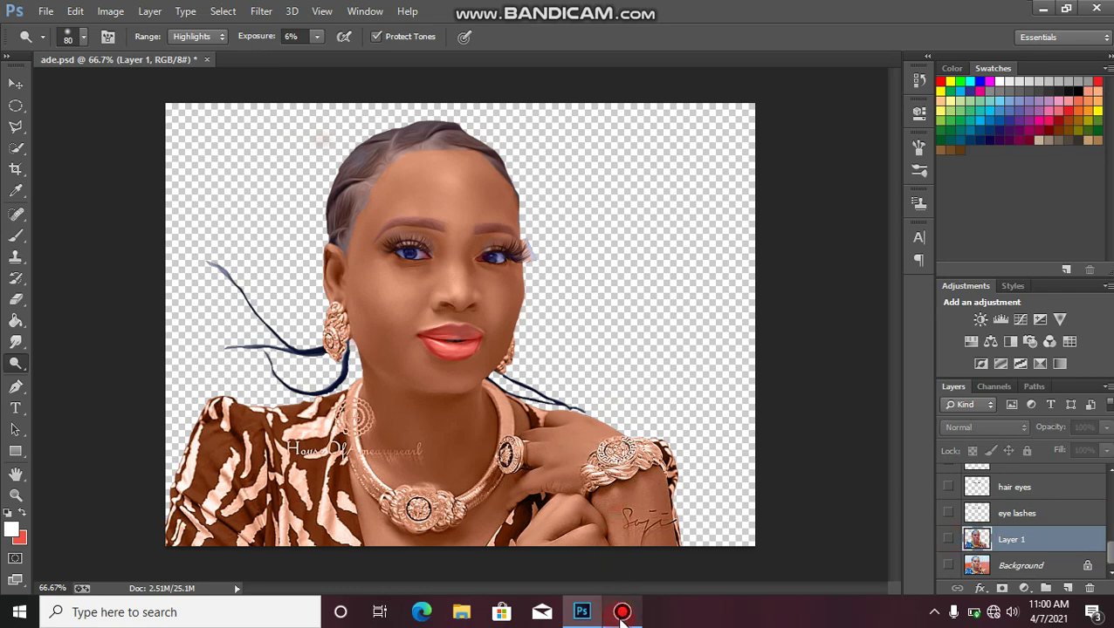
mouse_move(621, 612)
left_click(623, 578)
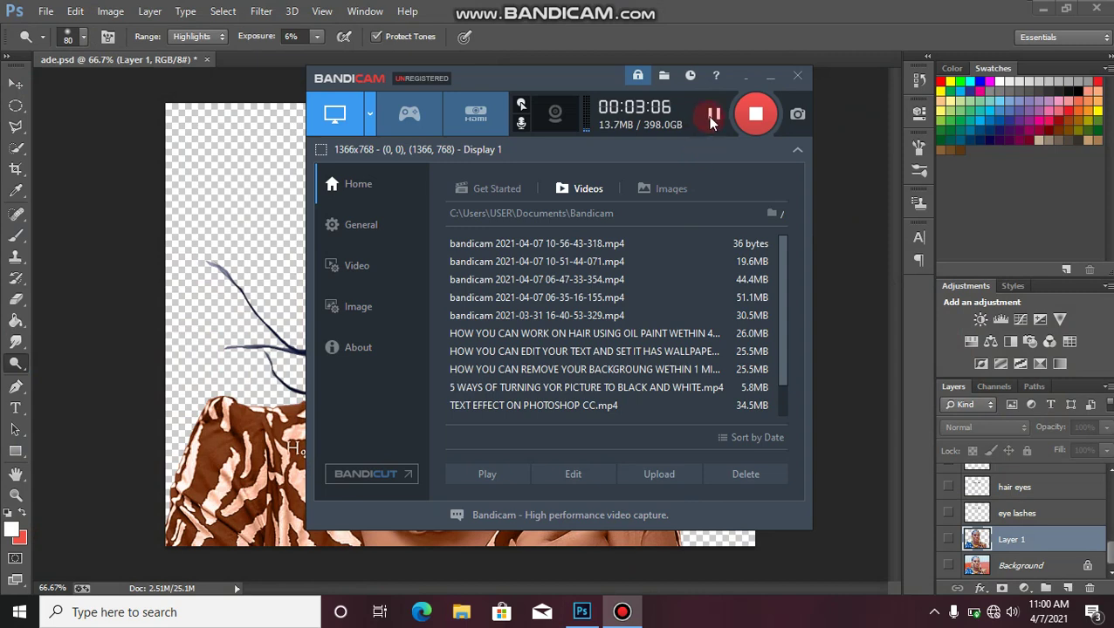
left_click(711, 122)
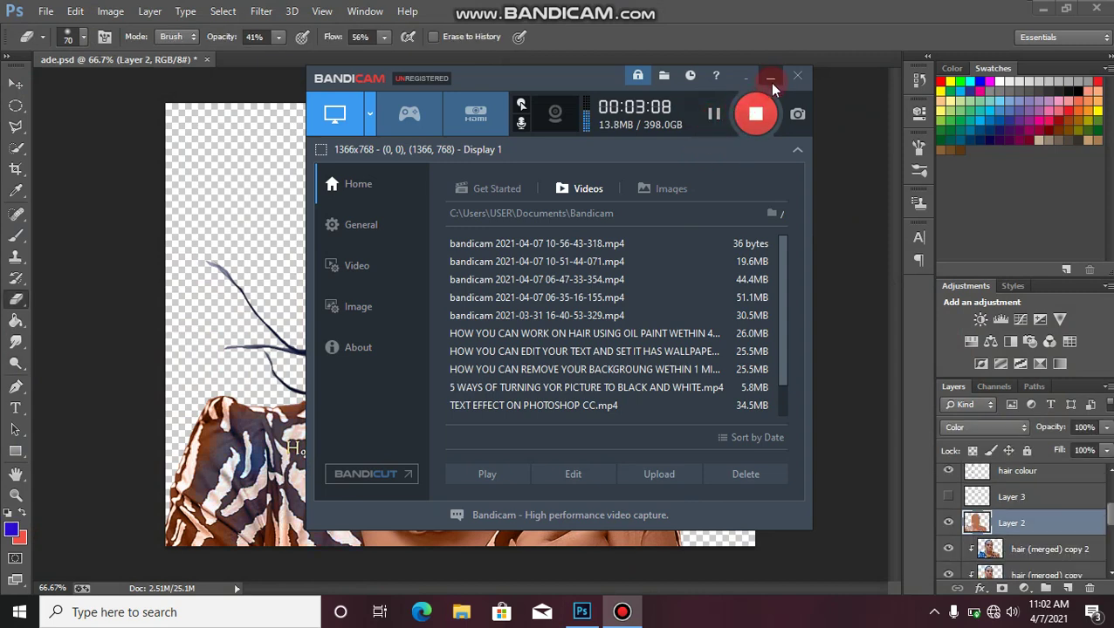
left_click(769, 76)
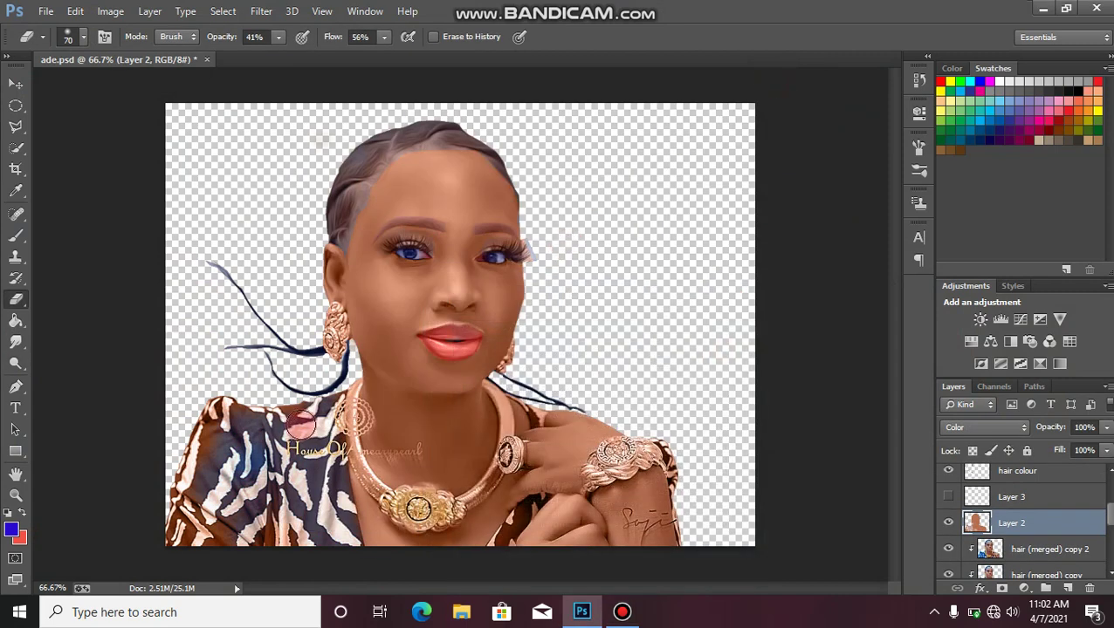
Erase the Layer 2 skin colour from the patterned dress and sleeve, raising the eraser opacity to 89% and reducing the brush to 50.
mouse_move(301, 424)
left_mouse_down()
mouse_move(235, 407)
mouse_move(266, 387)
mouse_move(201, 417)
mouse_move(189, 496)
left_mouse_up()
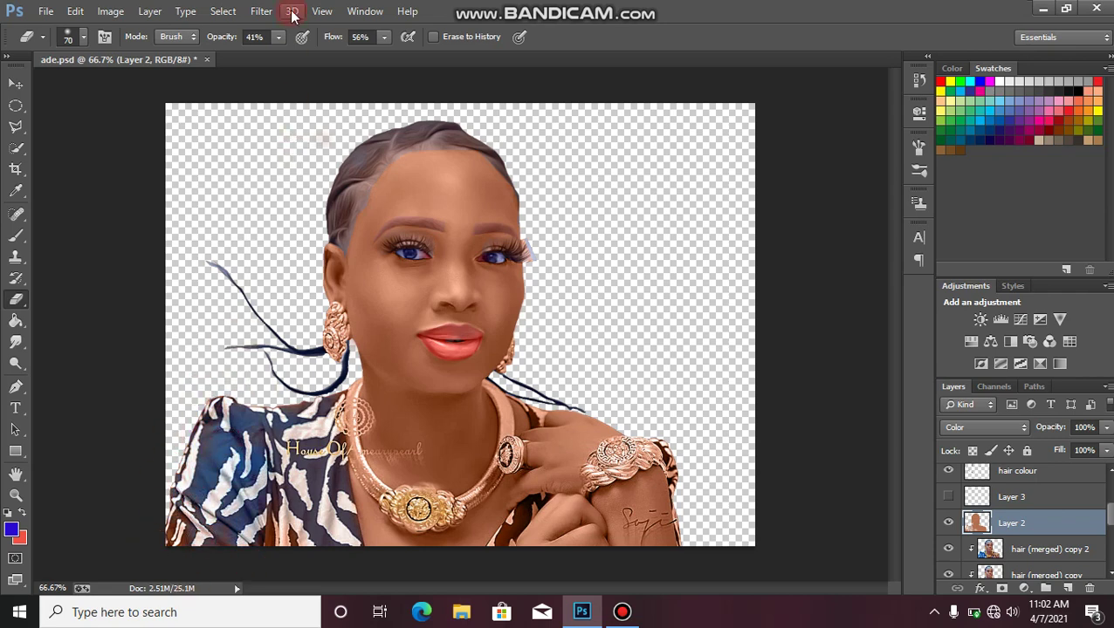
left_click(317, 55)
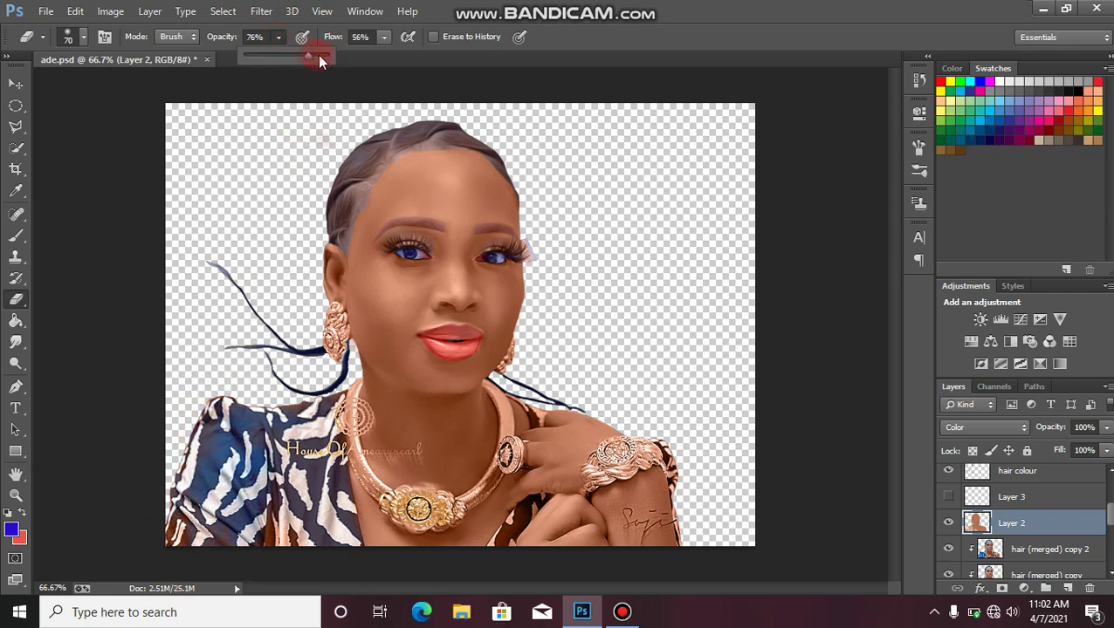
mouse_move(180, 477)
left_mouse_down()
mouse_move(277, 433)
mouse_move(189, 578)
mouse_move(229, 432)
mouse_move(198, 466)
mouse_move(232, 384)
mouse_move(242, 403)
mouse_move(186, 427)
mouse_move(221, 347)
mouse_move(233, 400)
mouse_move(273, 364)
mouse_move(279, 425)
mouse_move(281, 403)
mouse_move(293, 415)
mouse_move(345, 388)
mouse_move(324, 412)
left_mouse_up()
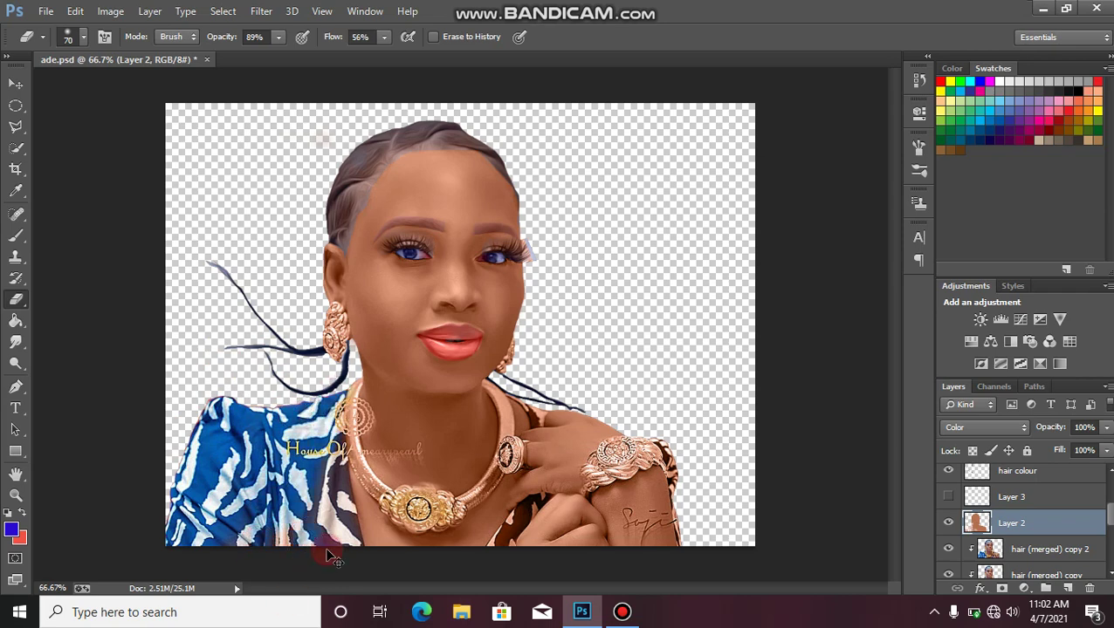
key("ctrl+plus")
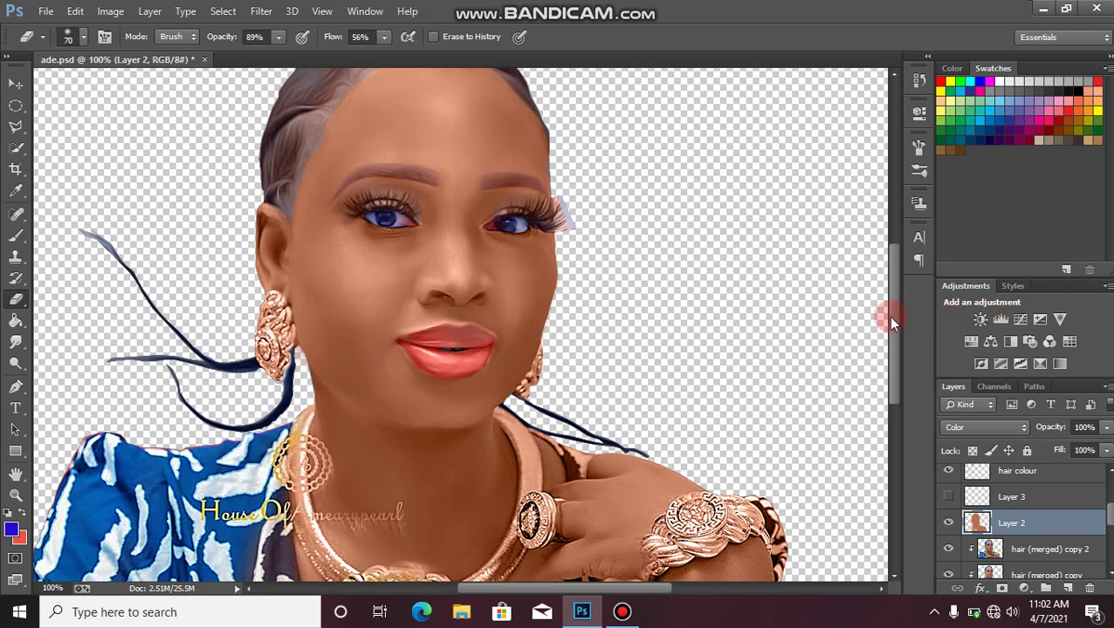
left_click_drag(890, 319, 898, 389)
mouse_move(235, 394)
left_mouse_down()
mouse_move(198, 389)
mouse_move(165, 438)
mouse_move(110, 414)
mouse_move(108, 466)
mouse_move(143, 483)
mouse_move(218, 188)
mouse_move(210, 279)
mouse_move(253, 272)
mouse_move(256, 245)
mouse_move(280, 431)
mouse_move(279, 383)
mouse_move(256, 341)
mouse_move(248, 466)
mouse_move(278, 361)
mouse_move(302, 456)
mouse_move(278, 399)
left_mouse_up()
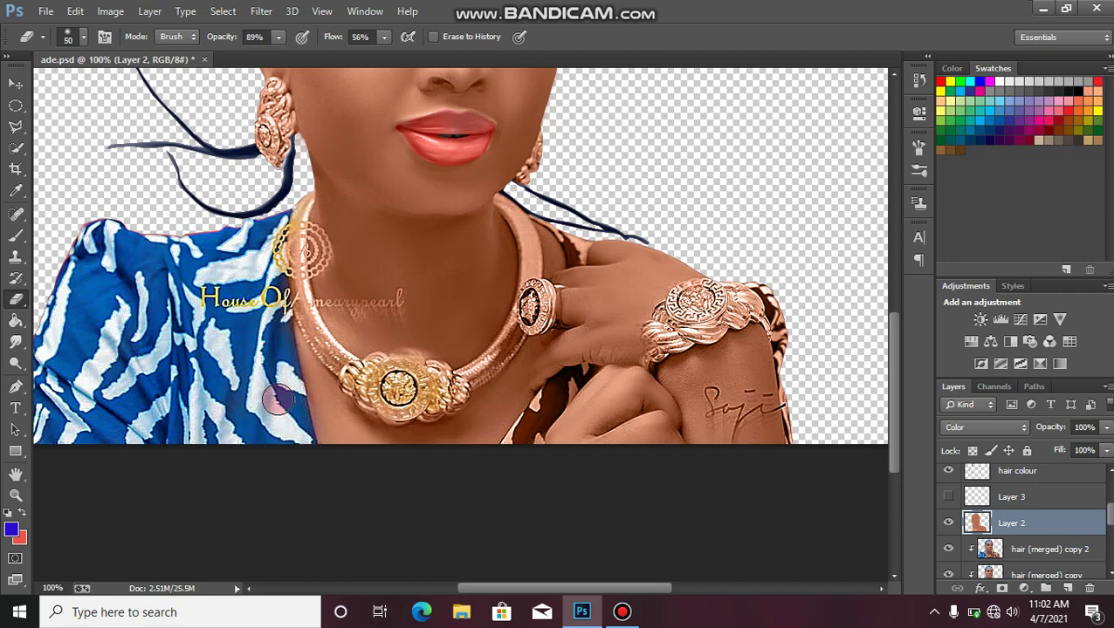
Erase the Layer 2 skin colour over the necklace, ring, emblem, logo text and bracelet, using an eraser brush of about 15.
mouse_move(345, 319)
left_mouse_down()
mouse_move(332, 352)
mouse_move(299, 297)
mouse_move(288, 231)
mouse_move(310, 178)
mouse_move(295, 217)
mouse_move(298, 204)
mouse_move(313, 337)
mouse_move(341, 367)
mouse_move(406, 382)
mouse_move(363, 378)
mouse_move(403, 381)
mouse_move(372, 364)
mouse_move(374, 375)
mouse_move(371, 365)
mouse_move(445, 384)
mouse_move(409, 365)
mouse_move(453, 378)
mouse_move(433, 376)
mouse_move(423, 398)
mouse_move(395, 400)
mouse_move(407, 410)
mouse_move(348, 389)
mouse_move(402, 411)
mouse_move(390, 416)
mouse_move(417, 415)
mouse_move(386, 415)
mouse_move(358, 391)
mouse_move(389, 411)
mouse_move(417, 410)
mouse_move(386, 411)
mouse_move(366, 399)
mouse_move(372, 390)
mouse_move(441, 394)
mouse_move(410, 411)
mouse_move(457, 399)
mouse_move(443, 385)
mouse_move(482, 372)
mouse_move(530, 322)
mouse_move(532, 293)
mouse_move(513, 339)
mouse_move(524, 310)
mouse_move(557, 301)
mouse_move(534, 307)
mouse_move(543, 302)
mouse_move(528, 324)
mouse_move(538, 292)
mouse_move(520, 209)
mouse_move(534, 272)
left_mouse_up()
mouse_move(323, 231)
left_mouse_down()
mouse_move(313, 252)
mouse_move(310, 228)
mouse_move(311, 241)
mouse_move(324, 254)
left_mouse_up()
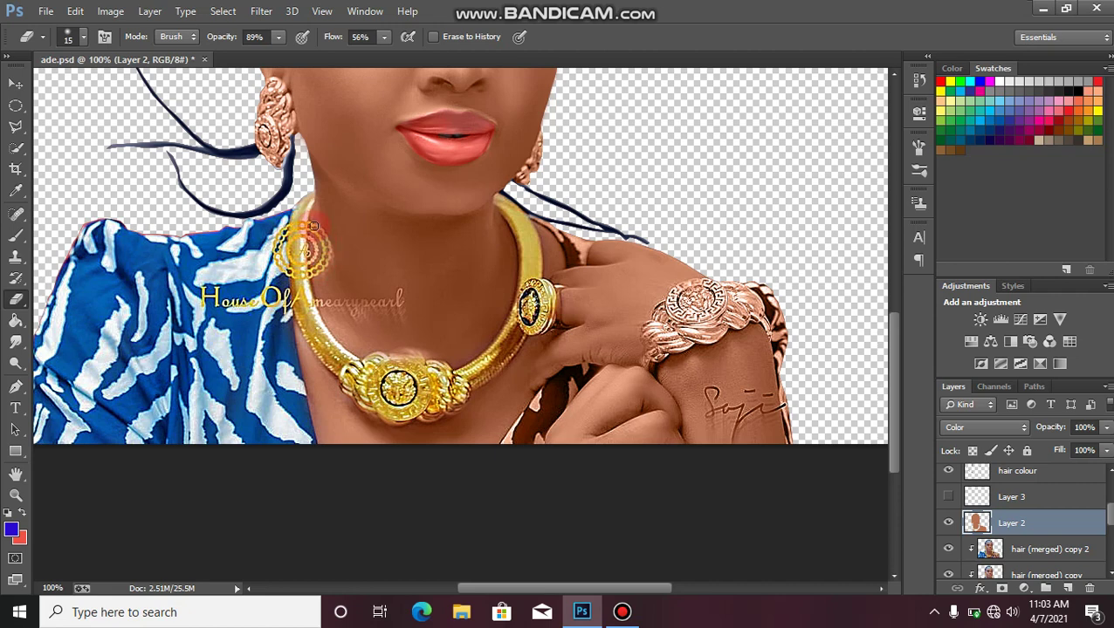
left_click_drag(309, 241, 334, 272)
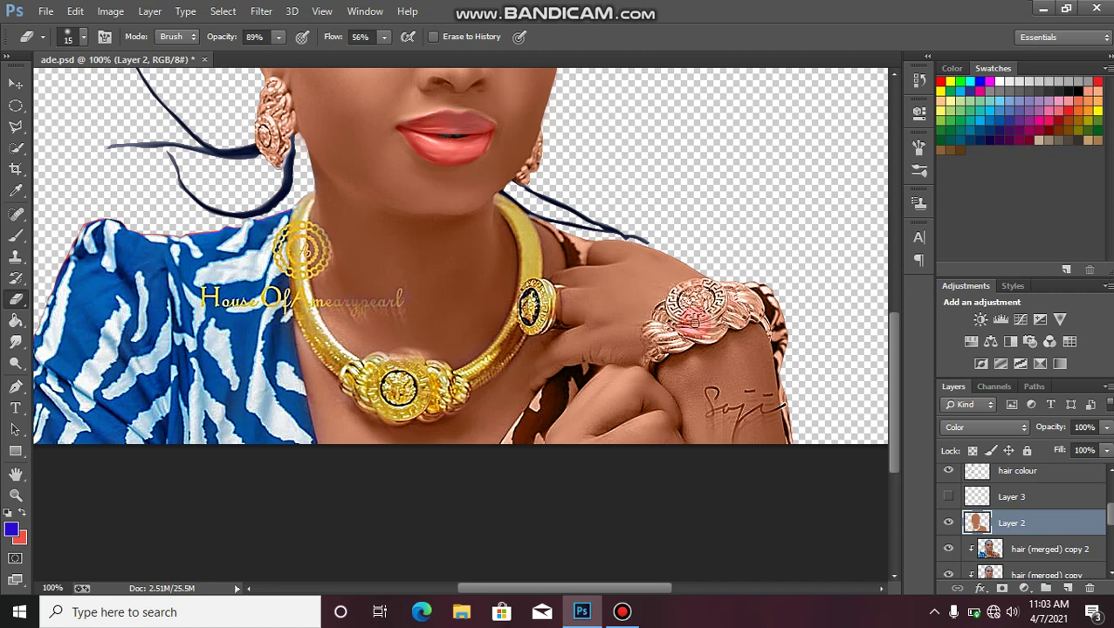
mouse_move(695, 323)
left_mouse_down()
mouse_move(700, 292)
mouse_move(725, 287)
mouse_move(694, 289)
mouse_move(698, 303)
mouse_move(707, 292)
mouse_move(694, 290)
mouse_move(753, 298)
mouse_move(723, 298)
mouse_move(747, 294)
mouse_move(705, 327)
mouse_move(726, 306)
mouse_move(754, 304)
mouse_move(681, 336)
mouse_move(660, 332)
mouse_move(694, 299)
mouse_move(681, 294)
mouse_move(653, 339)
mouse_move(701, 312)
mouse_move(688, 299)
mouse_move(698, 285)
mouse_move(700, 303)
mouse_move(740, 301)
mouse_move(703, 315)
mouse_move(709, 284)
mouse_move(739, 294)
mouse_move(698, 303)
mouse_move(693, 319)
mouse_move(747, 282)
mouse_move(790, 305)
mouse_move(777, 306)
mouse_move(787, 332)
mouse_move(761, 282)
mouse_move(790, 320)
mouse_move(776, 304)
mouse_move(803, 445)
mouse_move(778, 293)
left_mouse_up()
Erase the Layer 2 skin colour from the dress fabric at the shoulder and between the hands with a 25 brush, raising the flow to 90%.
mouse_move(595, 231)
left_mouse_down()
mouse_move(570, 240)
mouse_move(540, 208)
mouse_move(572, 229)
mouse_move(578, 257)
mouse_move(588, 227)
mouse_move(584, 257)
left_mouse_up()
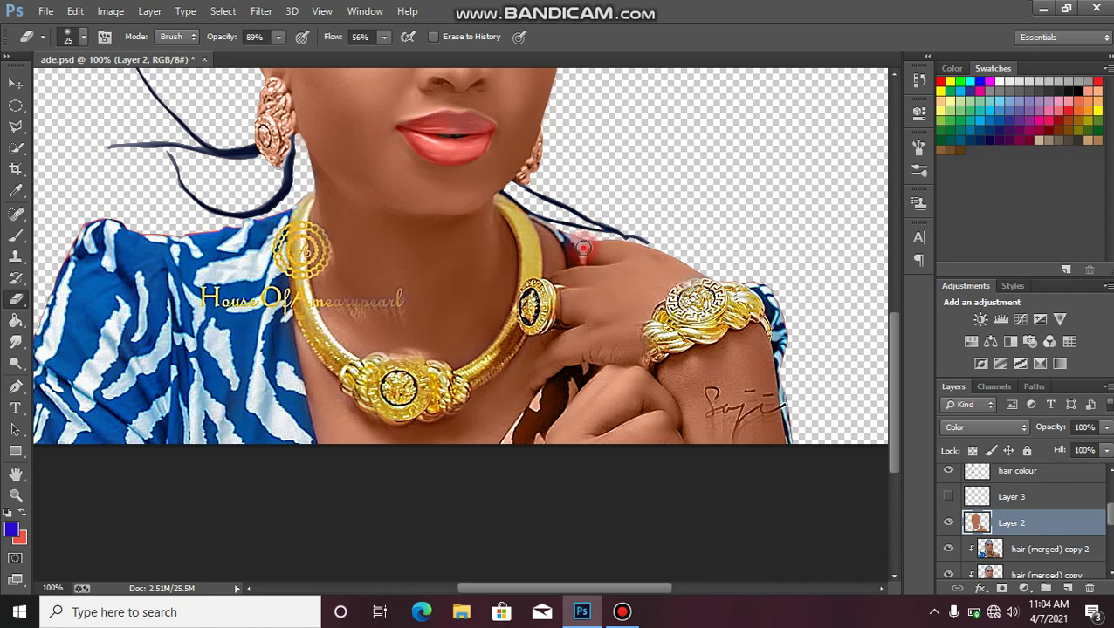
key("ctrl+z")
left_click(382, 37)
left_click_drag(407, 54, 413, 56)
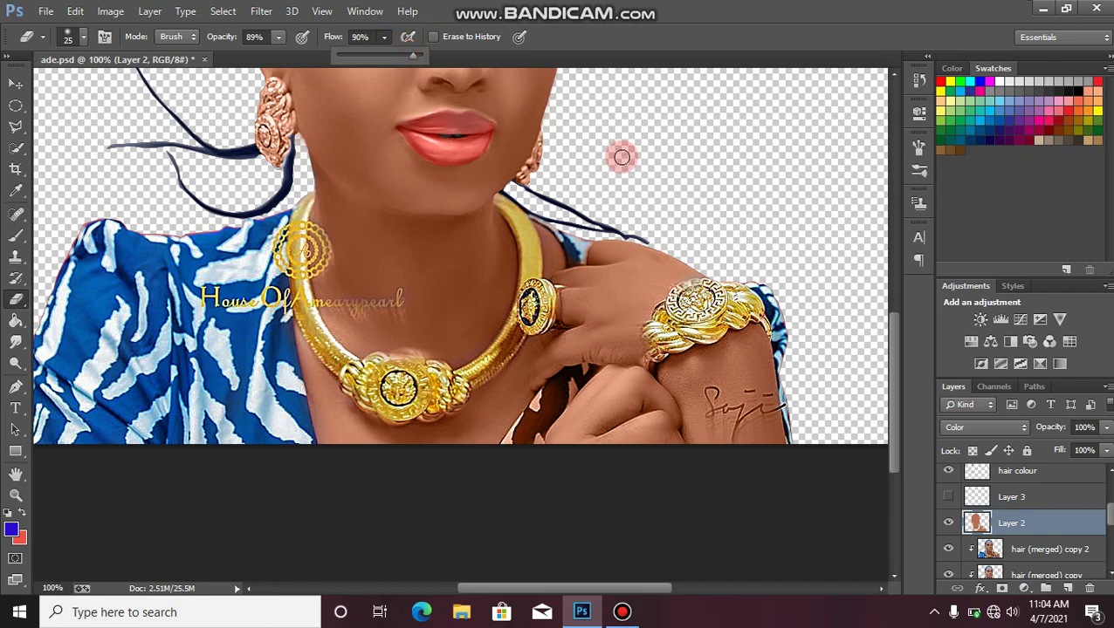
mouse_move(600, 229)
left_mouse_down()
mouse_move(578, 259)
mouse_move(547, 213)
mouse_move(580, 243)
left_mouse_up()
mouse_move(567, 371)
left_mouse_down()
mouse_move(536, 426)
mouse_move(601, 365)
mouse_move(557, 374)
mouse_move(545, 395)
mouse_move(583, 371)
mouse_move(556, 386)
mouse_move(520, 440)
mouse_move(548, 397)
mouse_move(532, 410)
mouse_move(502, 462)
mouse_move(533, 414)
mouse_move(530, 443)
mouse_move(557, 411)
mouse_move(523, 452)
mouse_move(583, 374)
mouse_move(539, 431)
left_mouse_up()
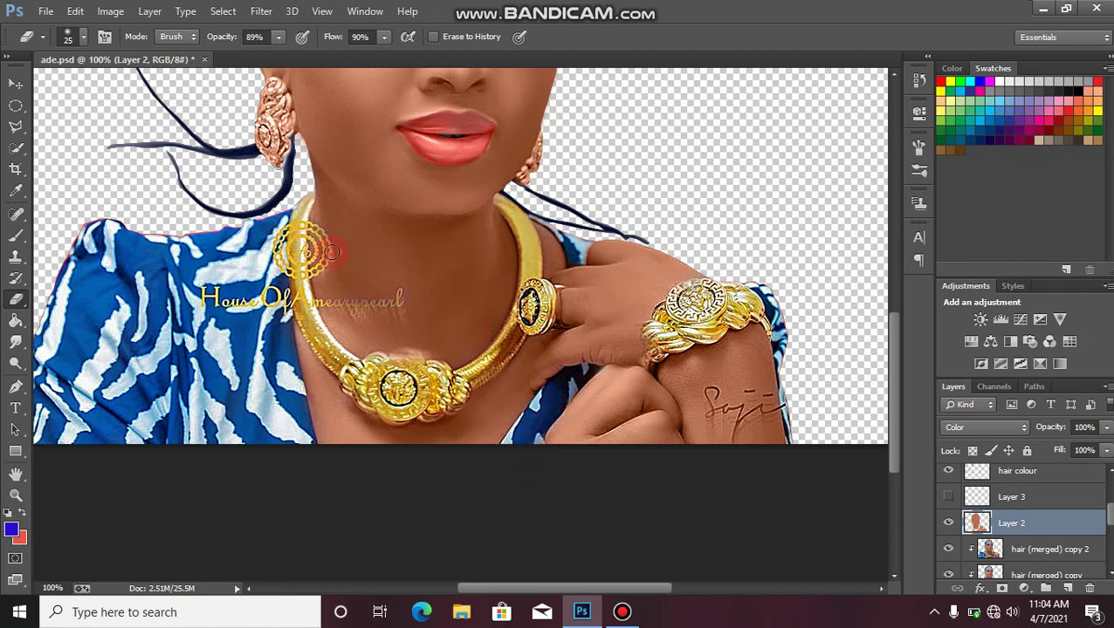
left_click_drag(323, 248, 196, 249)
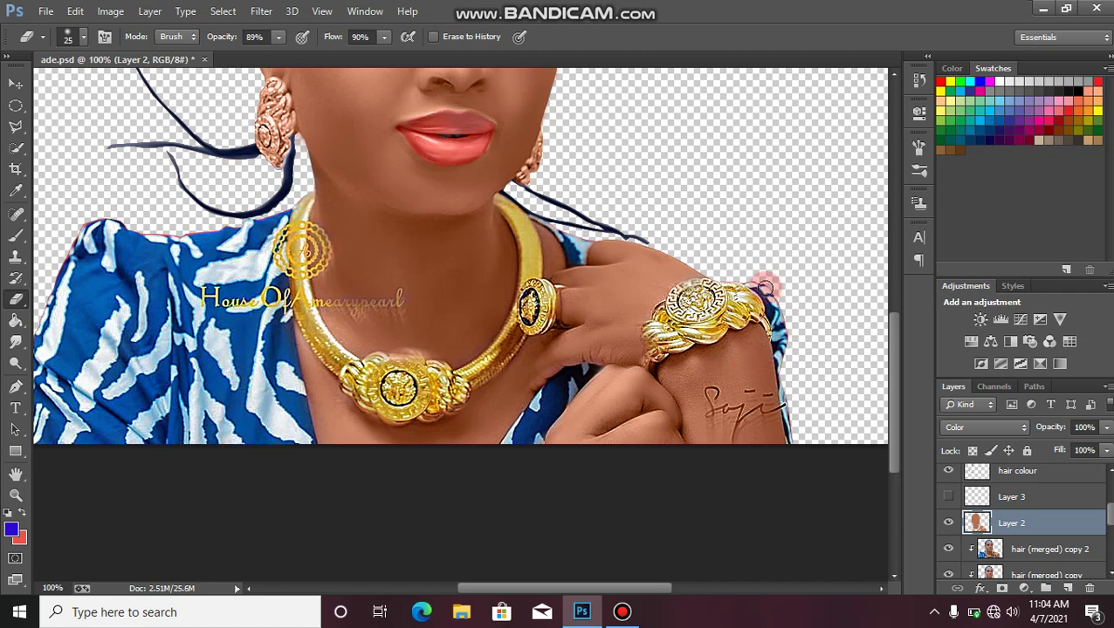
mouse_move(589, 257)
left_mouse_down()
mouse_move(535, 205)
mouse_move(558, 203)
left_mouse_up()
Examine the whole portrait at several zoom levels to check the restored dress and jewellery colours.
key("ctrl+minus")
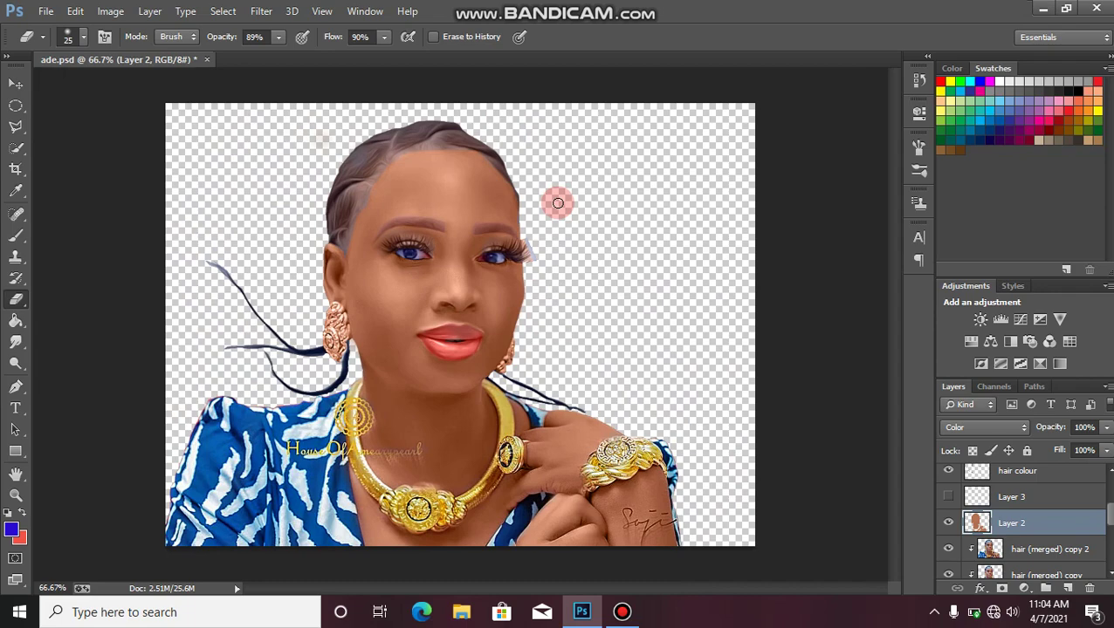
key("ctrl+minus")
key("ctrl+minus")
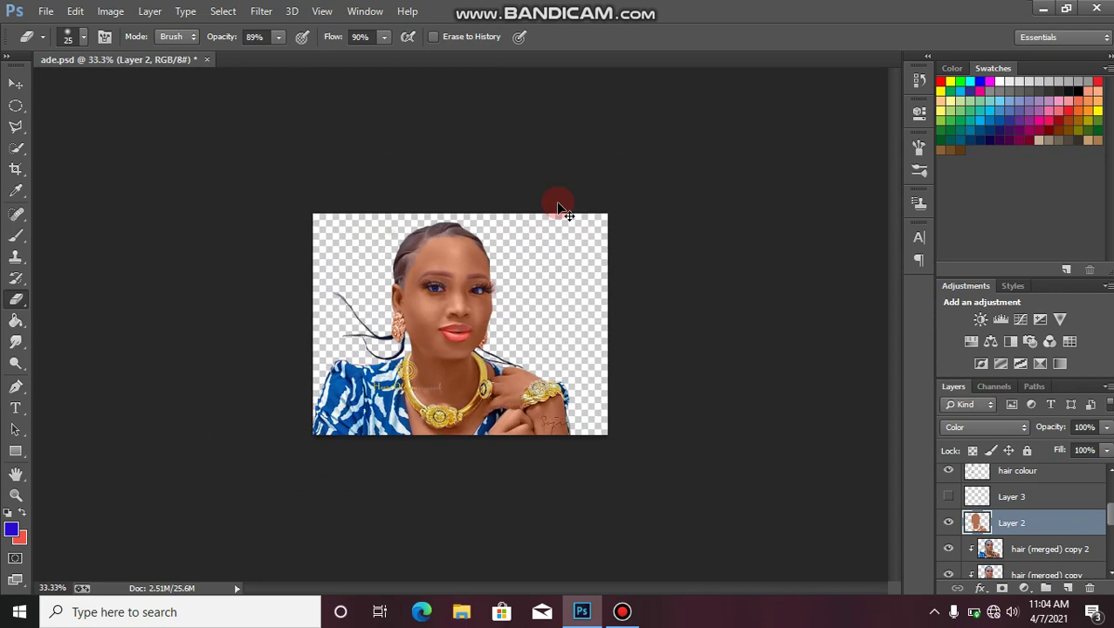
key("ctrl+plus")
key("ctrl+plus")
key("ctrl+plus")
key("ctrl+minus")
key("ctrl+minus")
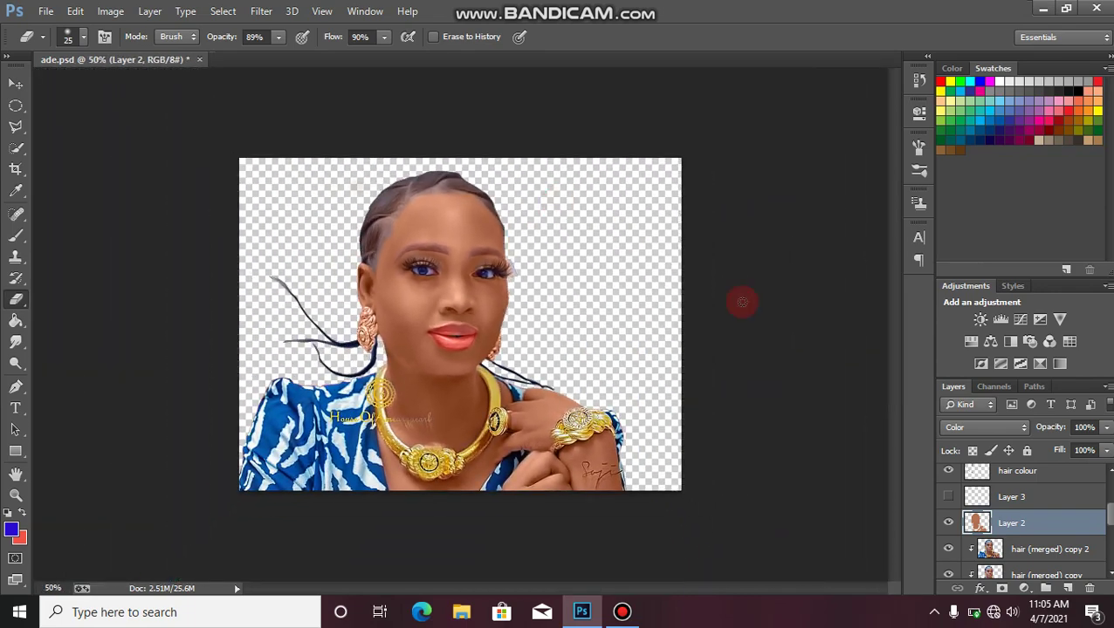
Select Layer 1 near the bottom of the layer stack and set the foreground colour to black.
scroll(1026, 522, "down", 5)
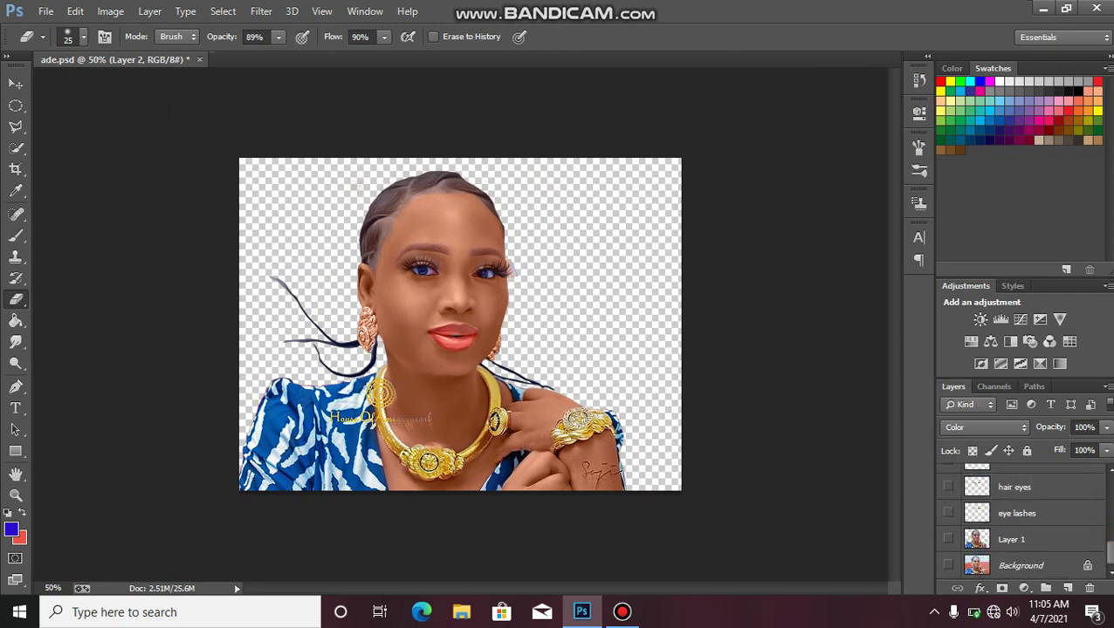
left_click(1058, 547)
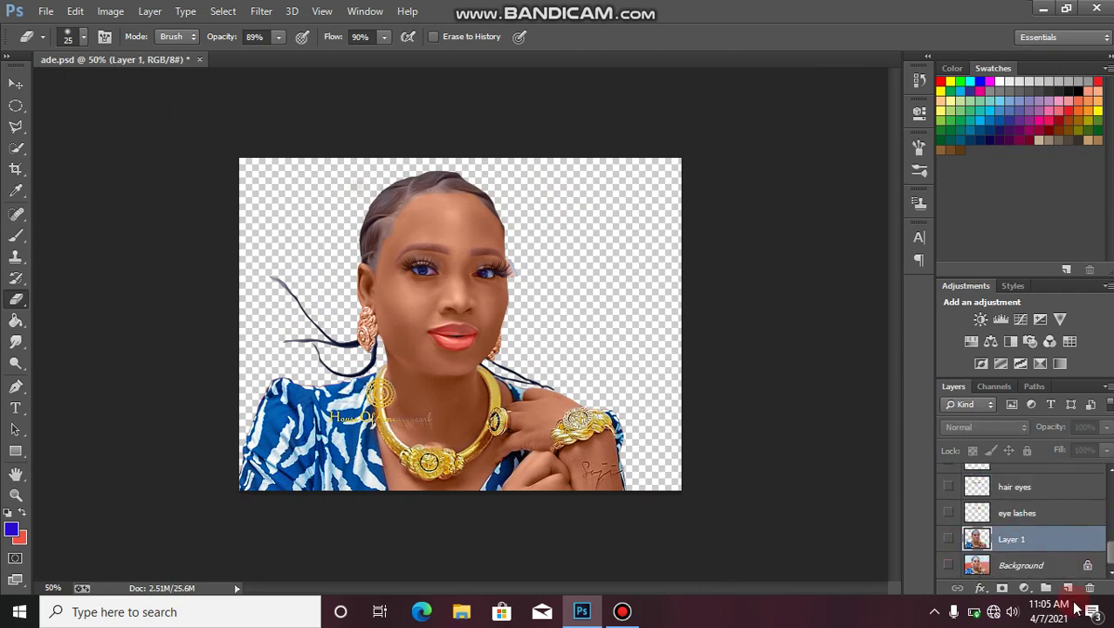
left_click(15, 453)
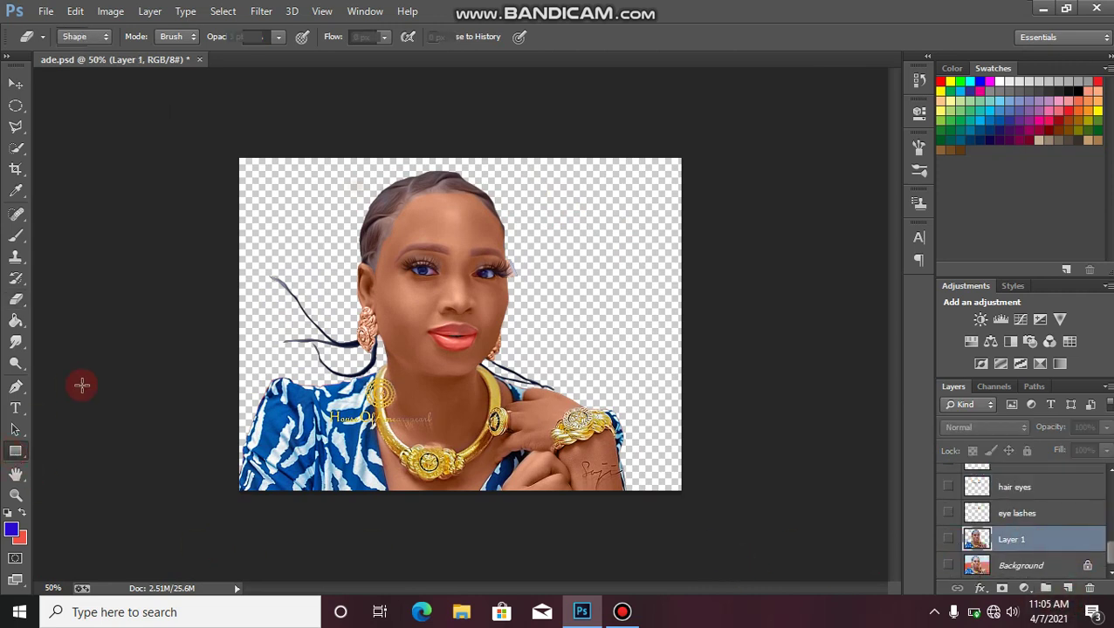
left_click(10, 533)
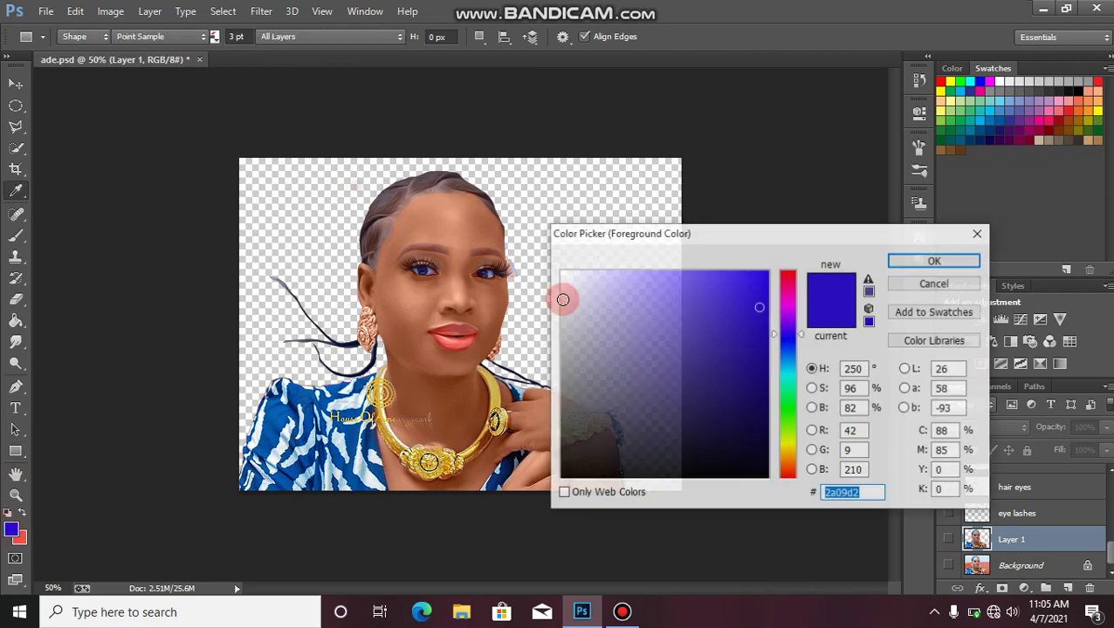
left_click_drag(639, 397, 644, 519)
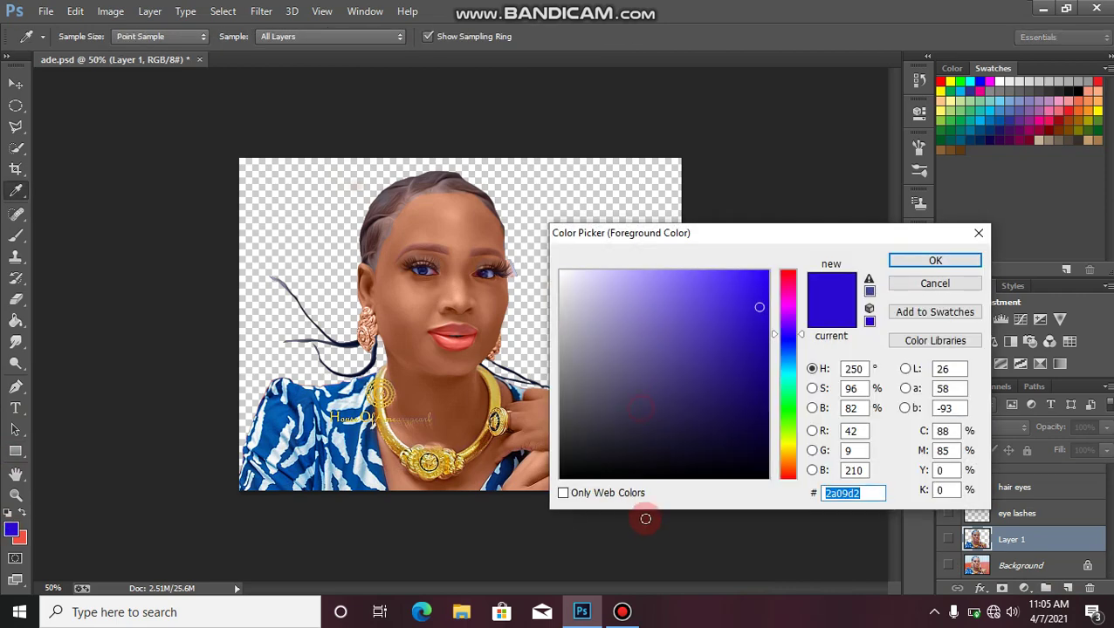
left_click(900, 260)
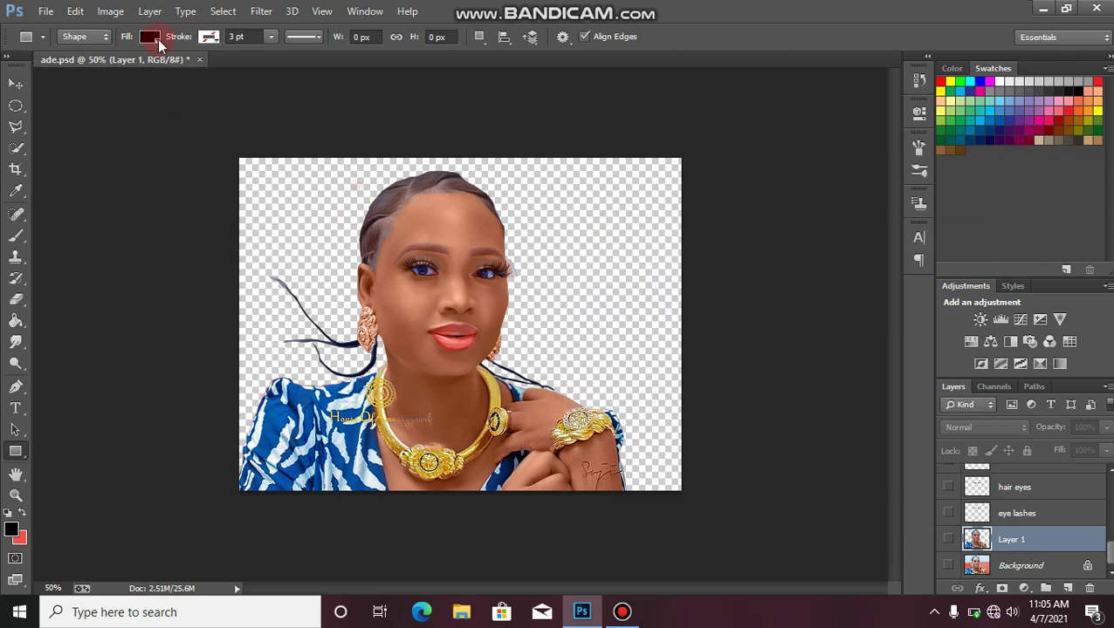
Draw a red-filled rectangle of about 1676 × 1163 px above Layer 1, covering the whole canvas as the portrait's background.
left_click(150, 37)
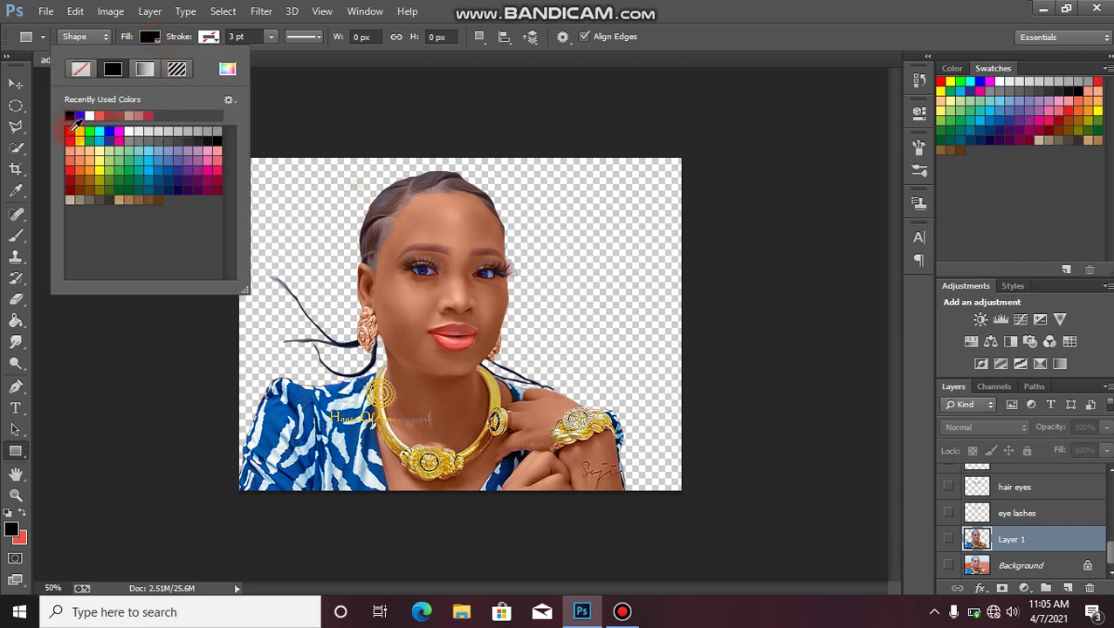
left_click(70, 131)
left_click(304, 131)
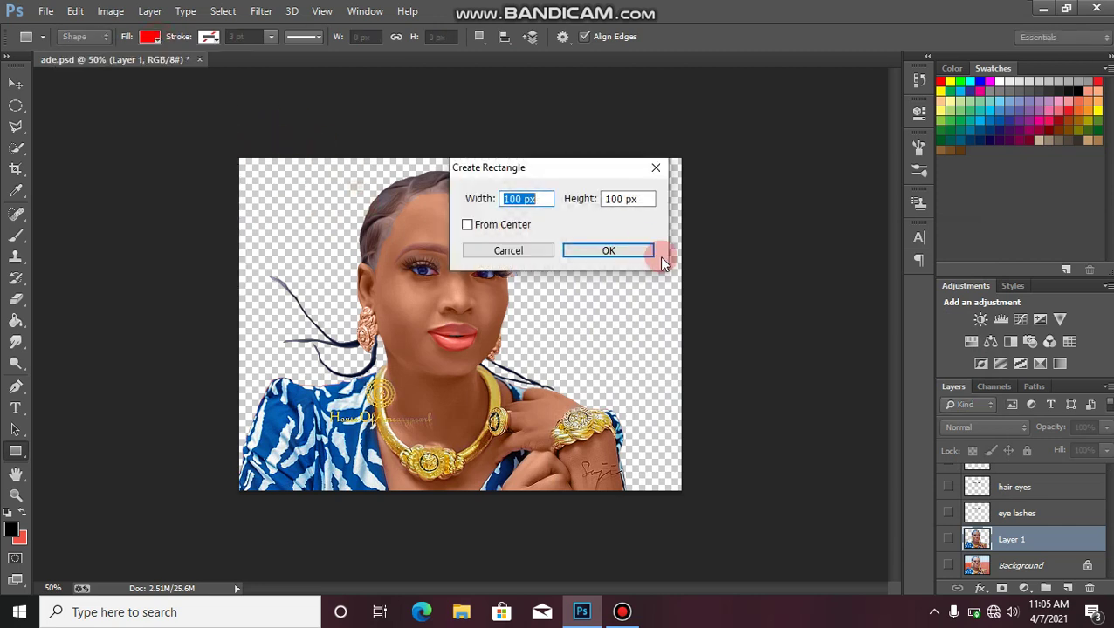
left_click(542, 251)
left_click_drag(192, 138, 877, 580)
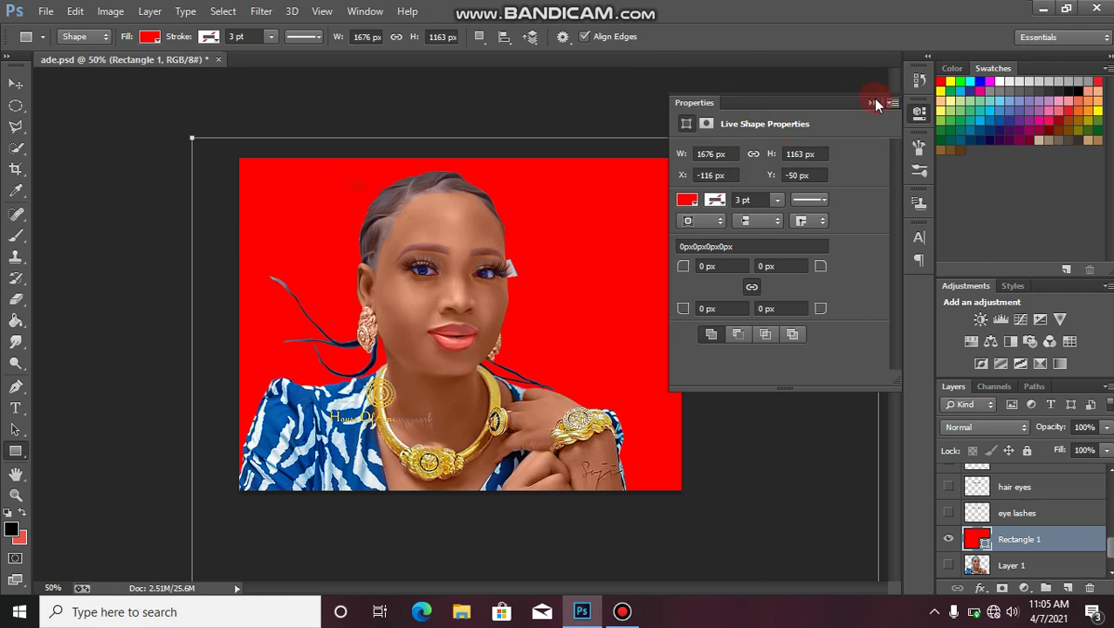
left_click(874, 103)
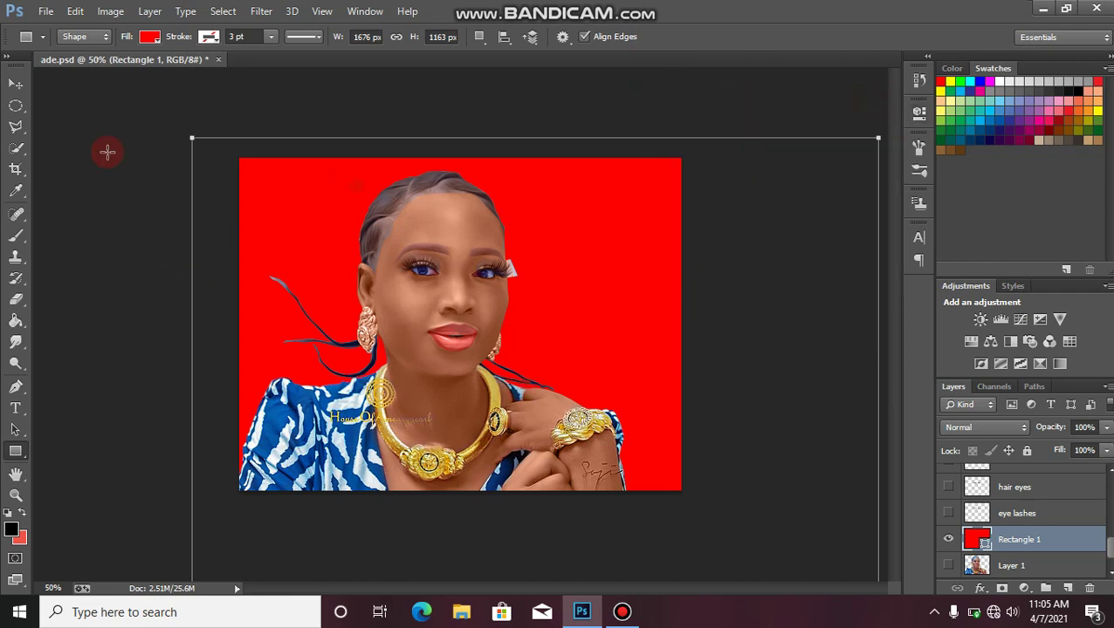
left_click(16, 84)
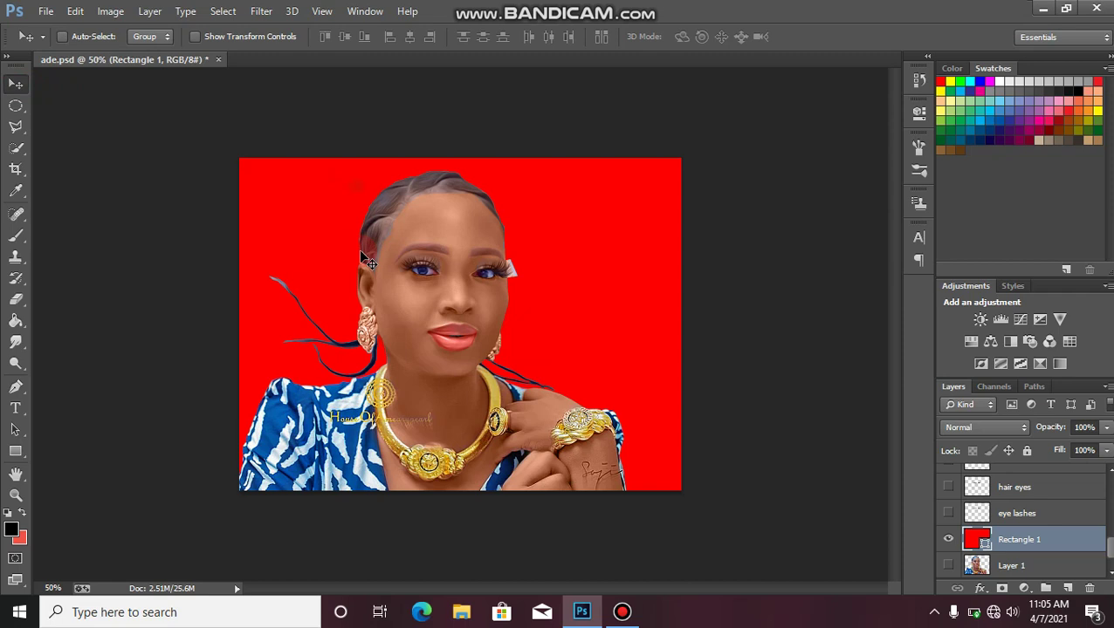
Add a new layer above the red rectangle and stamp black trees on the image's left side with the 744 px tree brush.
key("ctrl+shift+n")
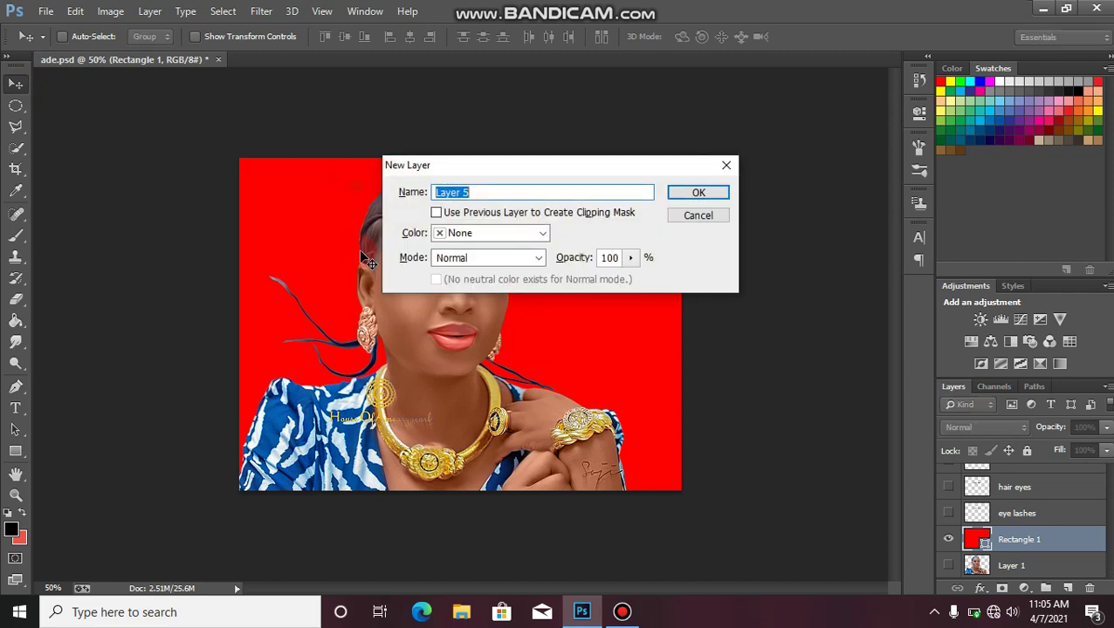
key("Return")
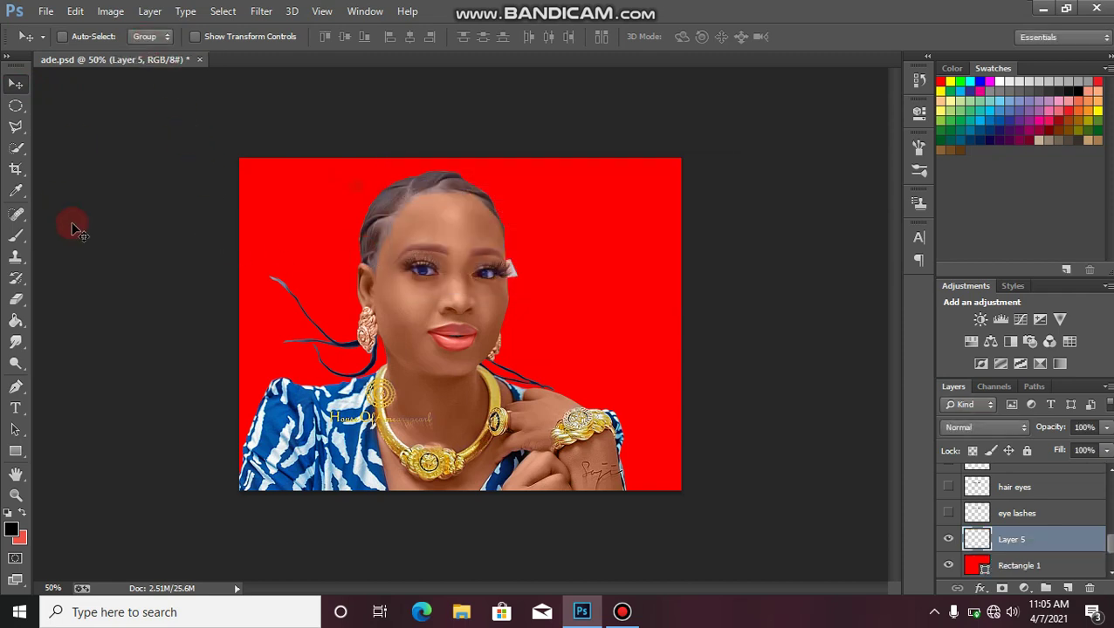
key("b")
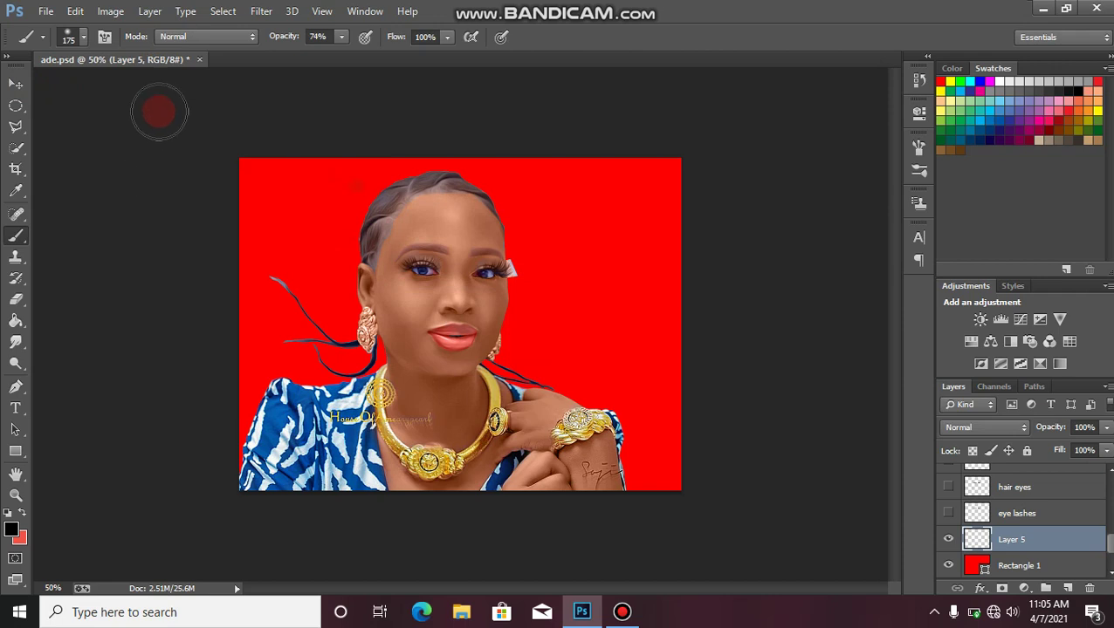
right_click(407, 206)
left_click_drag(589, 327, 588, 393)
scroll(587, 382, "up", 2)
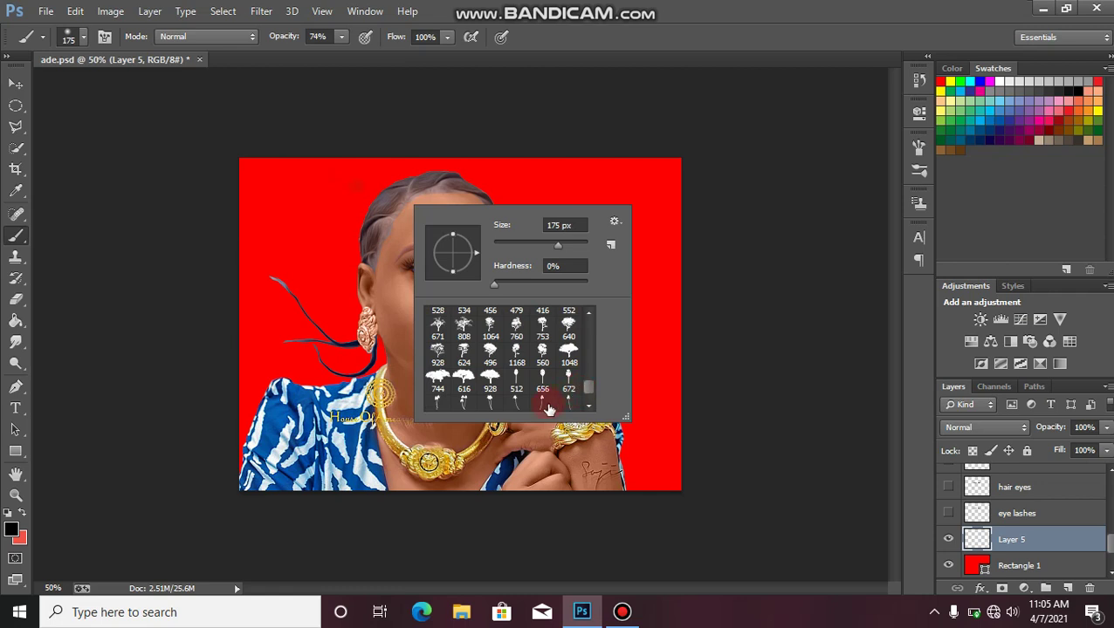
scroll(584, 391, "down", 1)
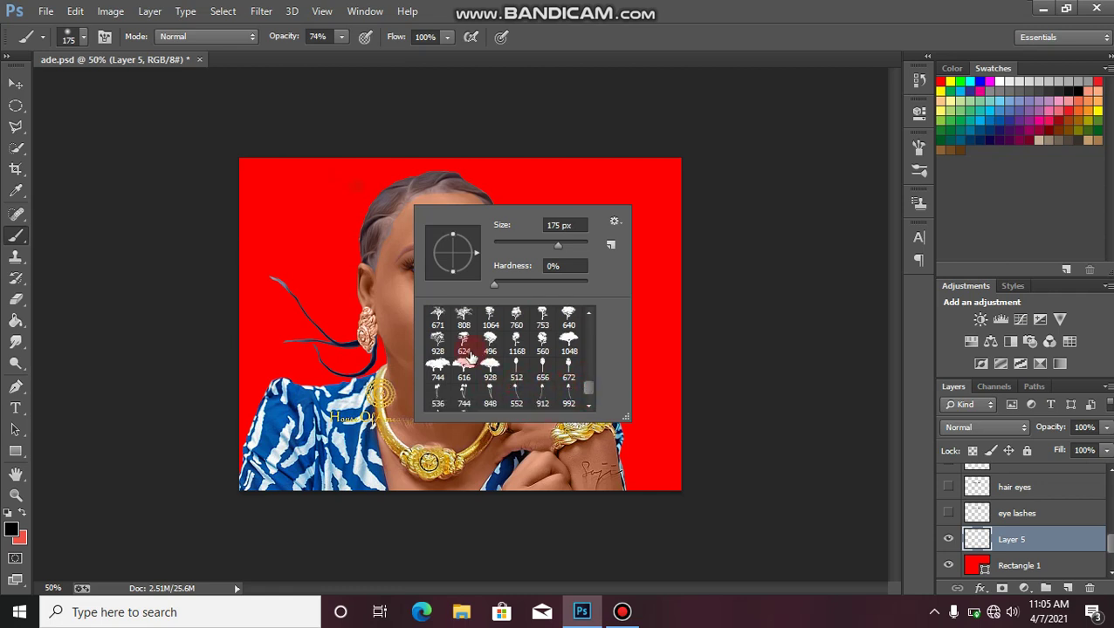
left_click(442, 370)
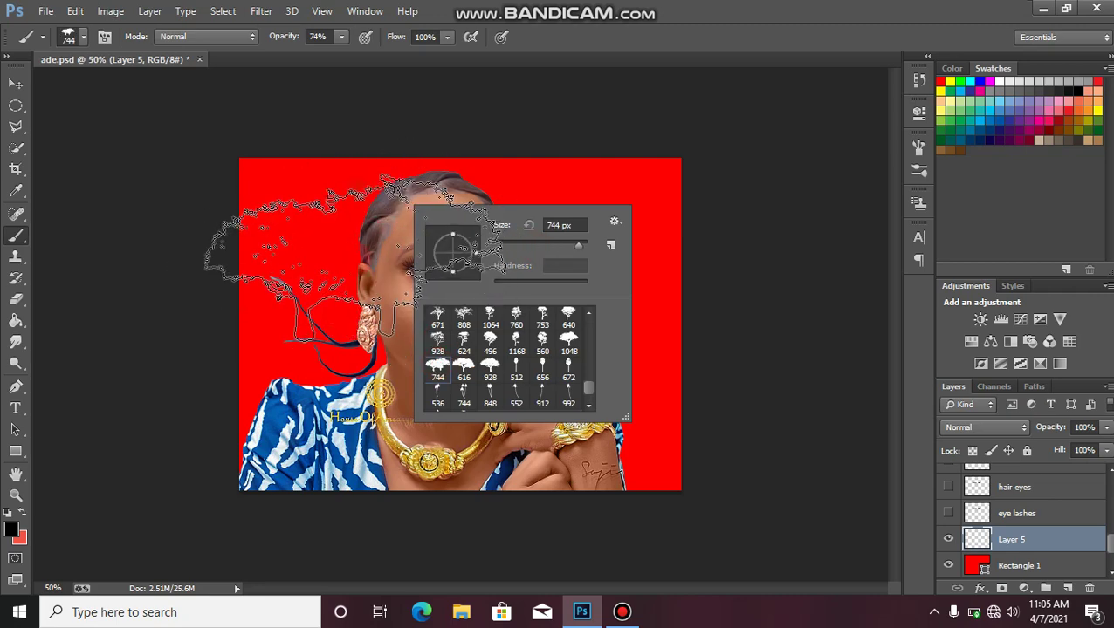
left_click(353, 254)
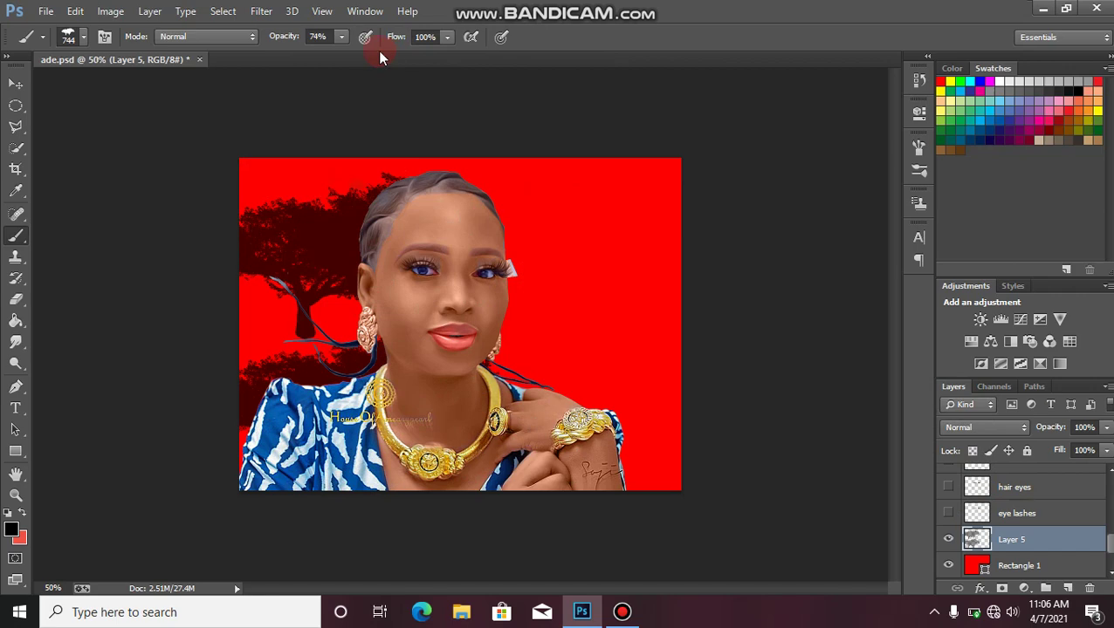
Restamp the left trees at 100% brush opacity and stamp black trees on the image's right side with the 760 px tree brush.
left_click(341, 37)
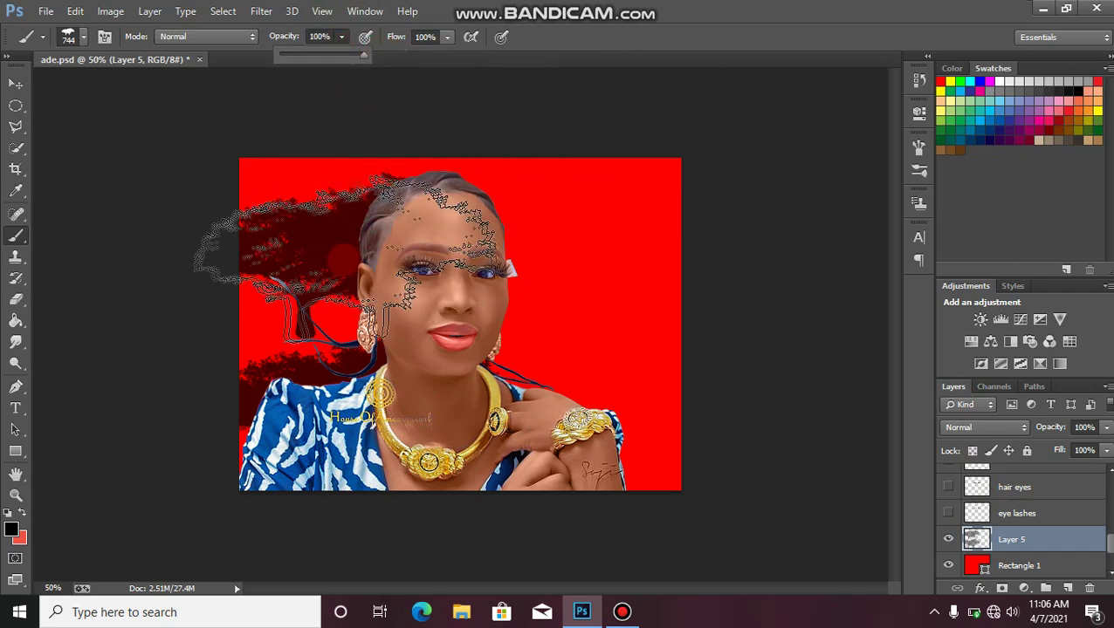
left_click(354, 261)
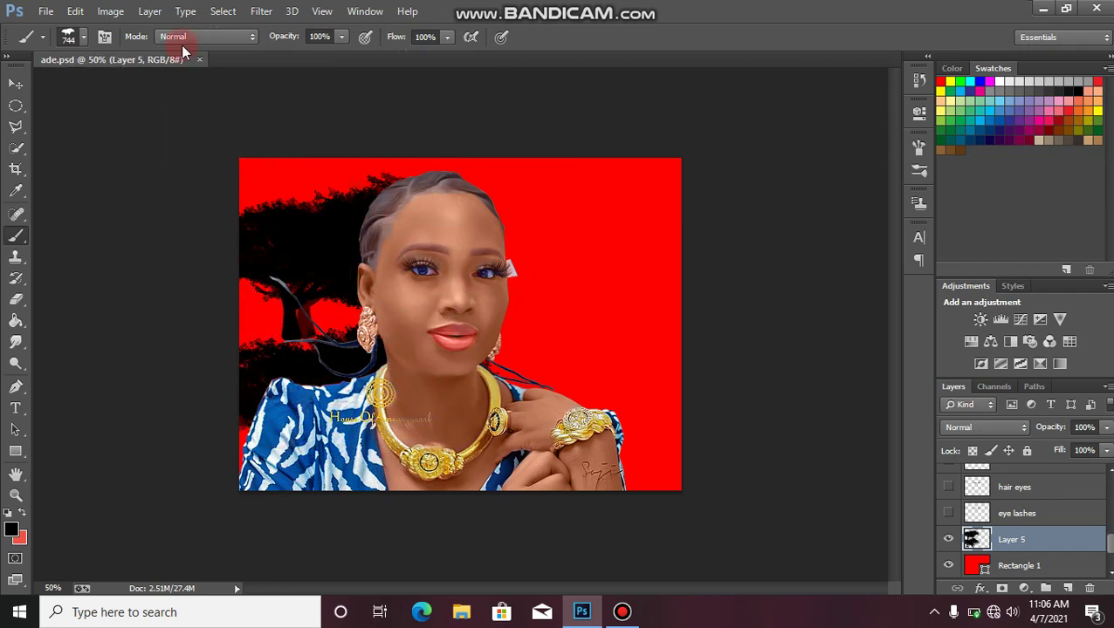
right_click(422, 213)
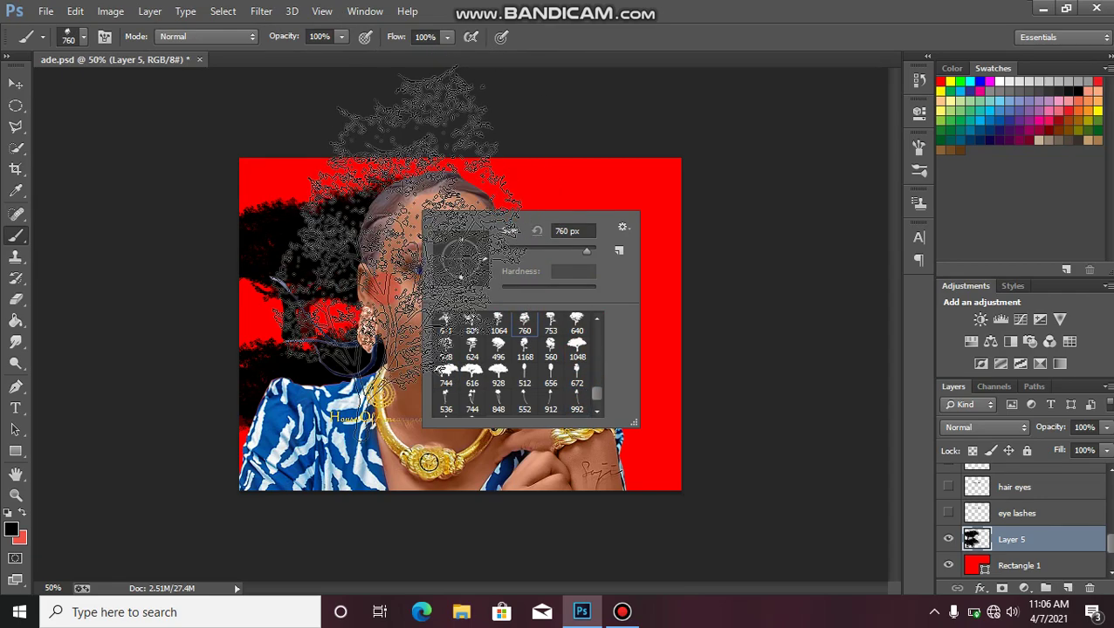
left_click(654, 353)
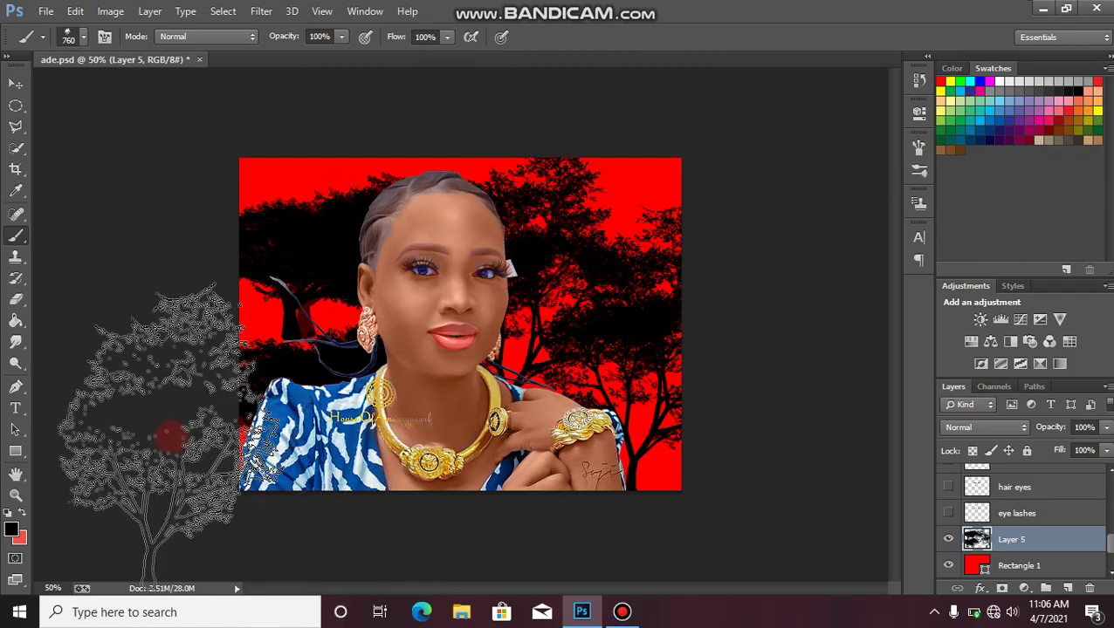
left_click(16, 84)
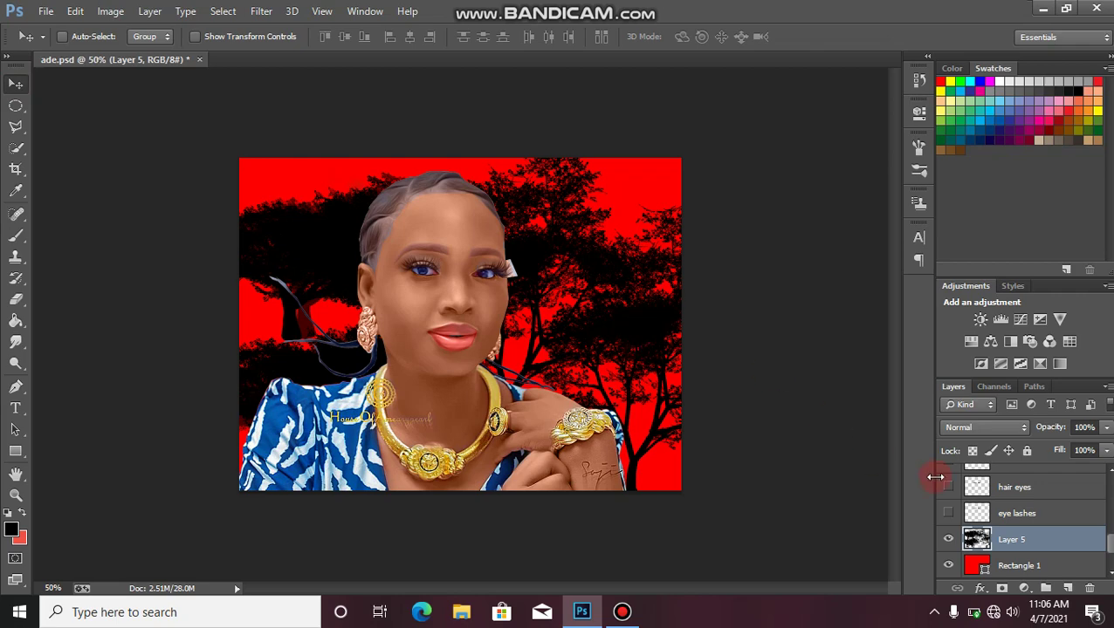
left_click(621, 542)
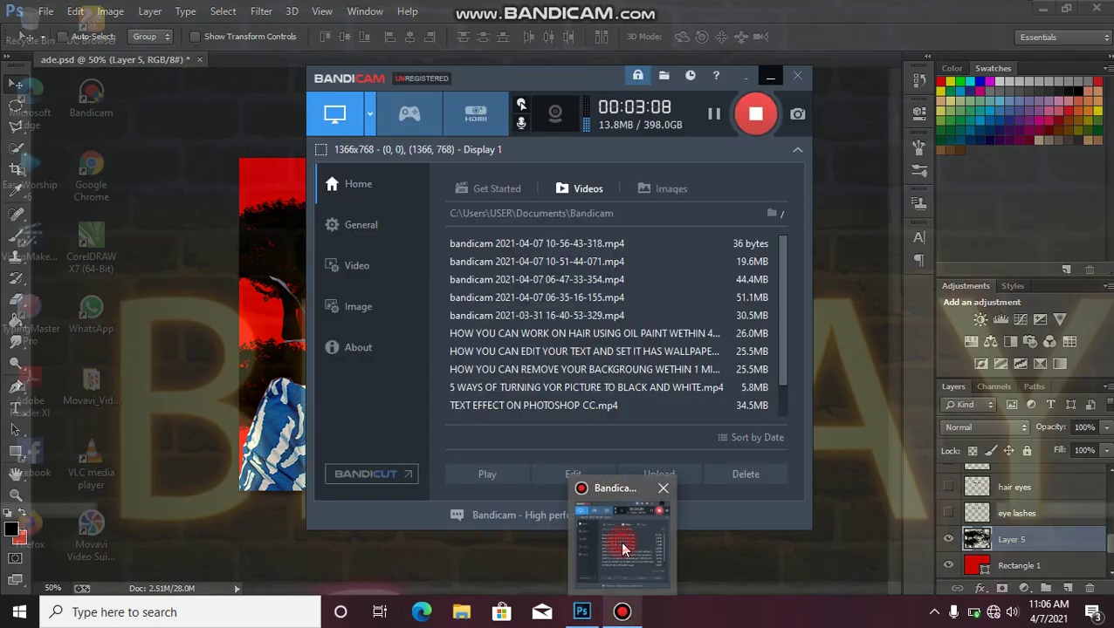
left_click(712, 119)
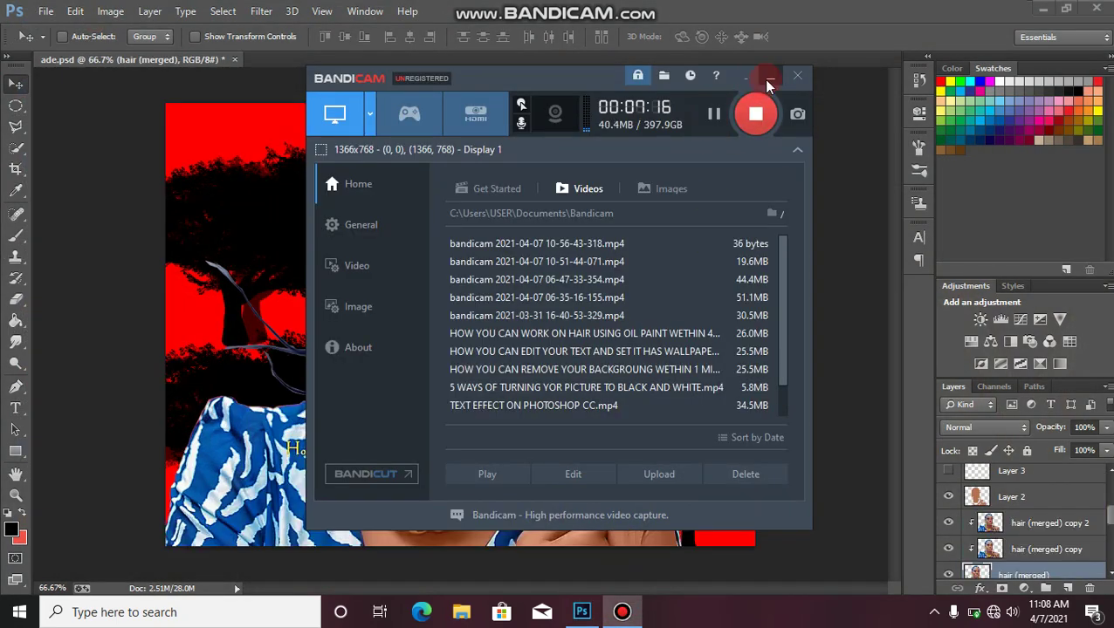
left_click(770, 76)
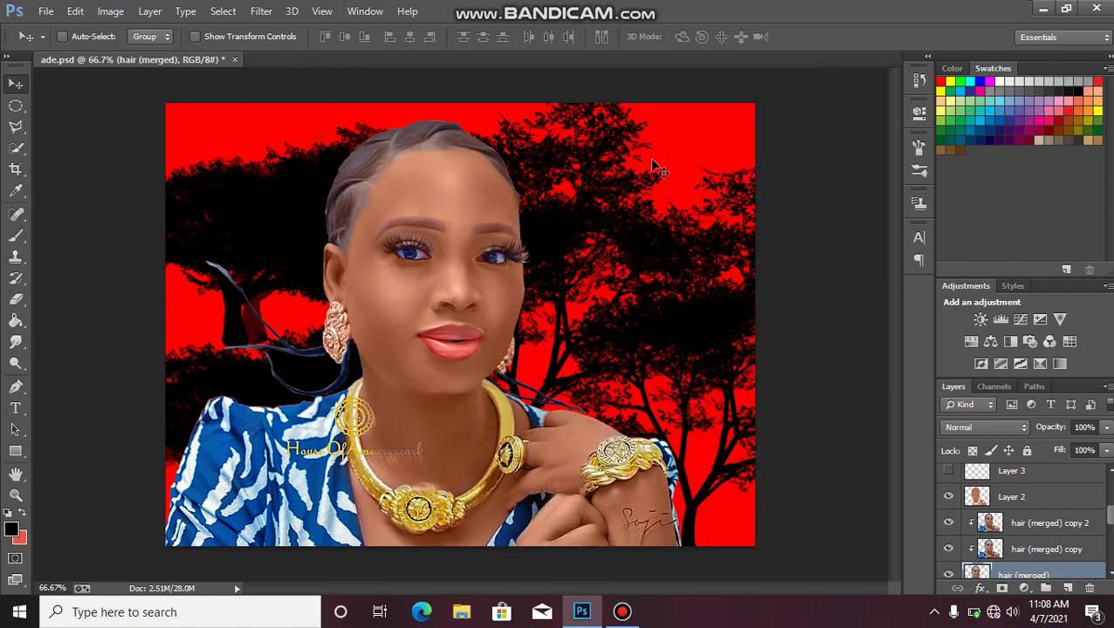
Examine the portrait's face and lips against the red tree background at several zoom levels.
key("ctrl+minus")
key("ctrl+plus")
key("ctrl+plus")
key("ctrl+plus")
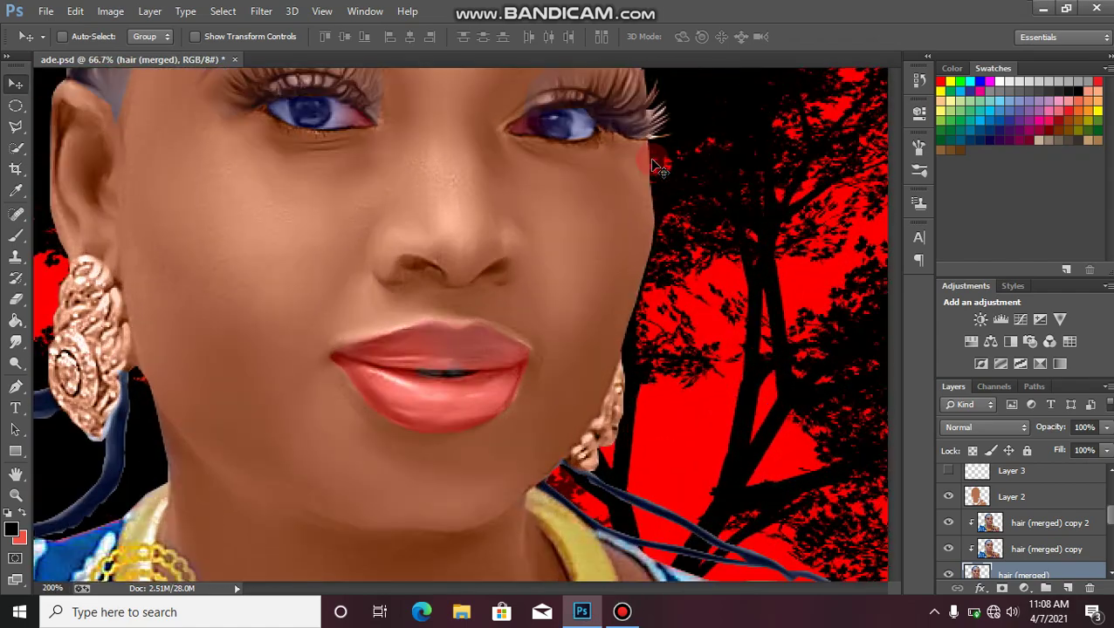
key("ctrl+minus")
key("ctrl+minus")
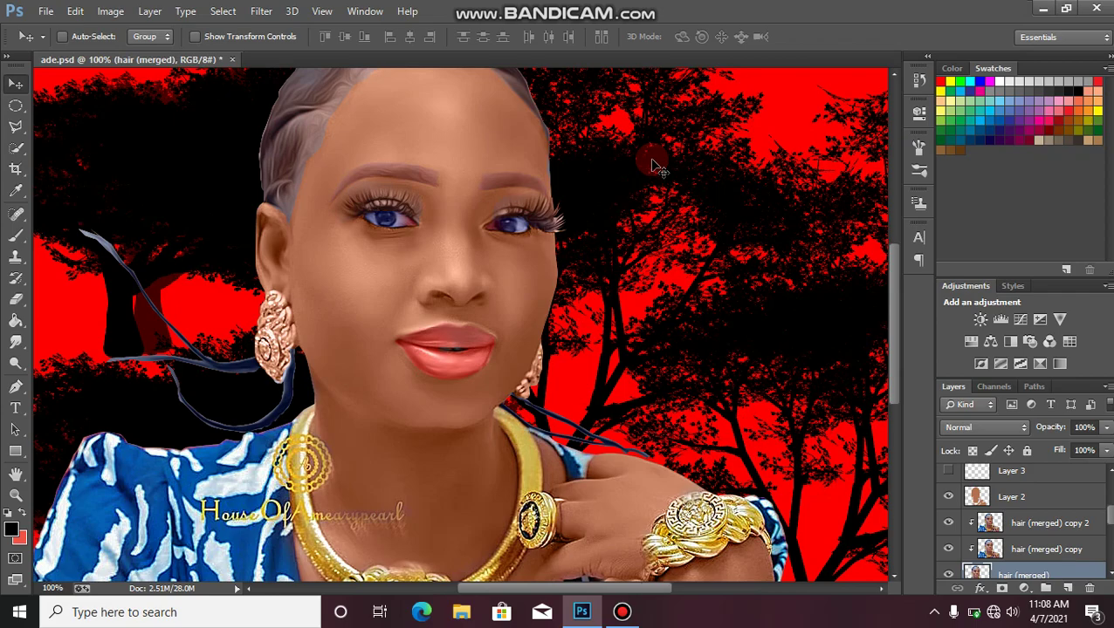
key("ctrl+minus")
key("ctrl+plus")
key("ctrl+plus")
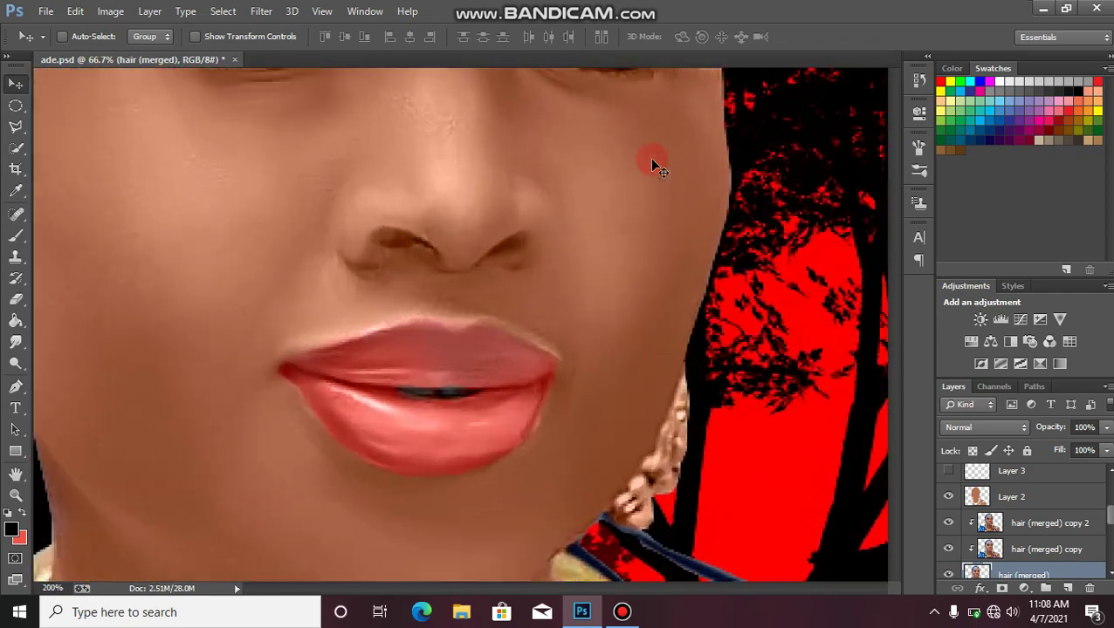
key("ctrl+minus")
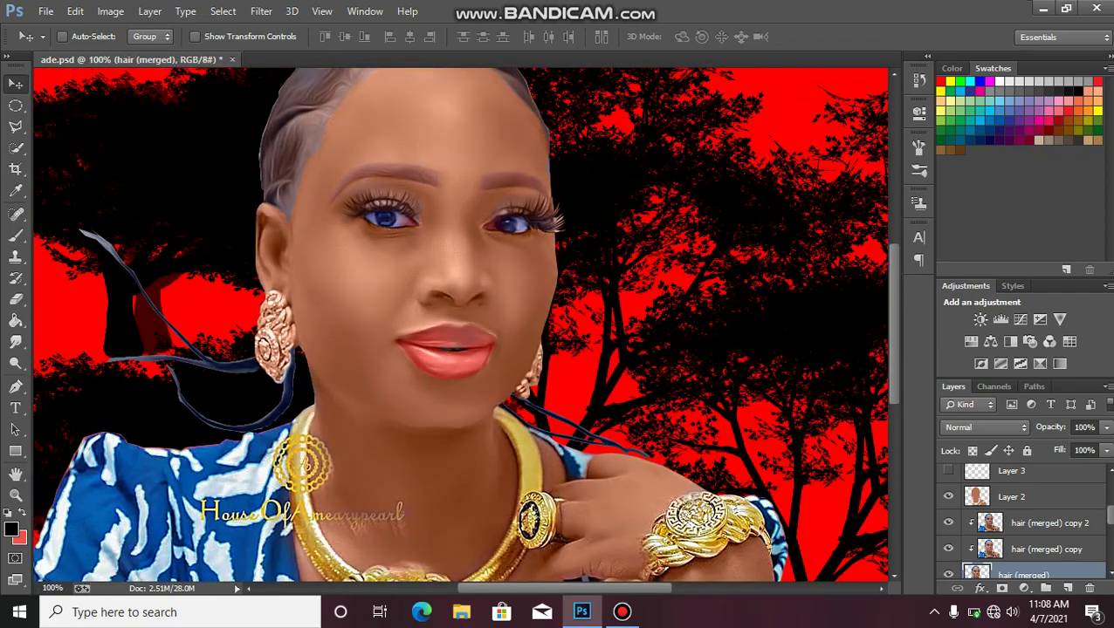
Activate the Burn tool on the hair (merged) copy 2 layer and reduce its brush size to 15.
left_click(1051, 523)
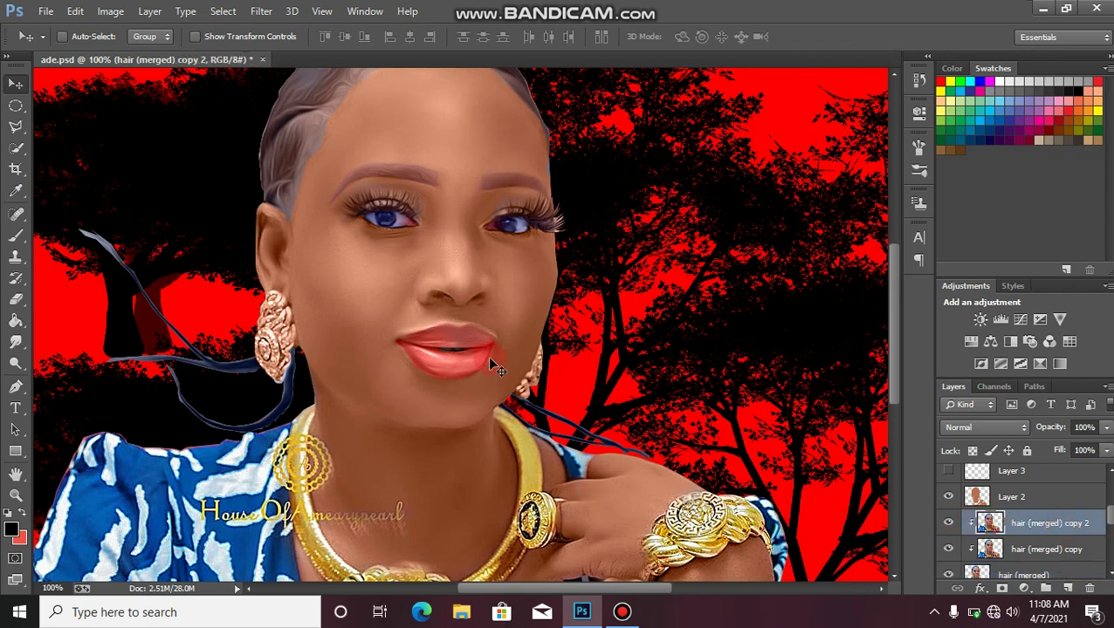
left_click(18, 345)
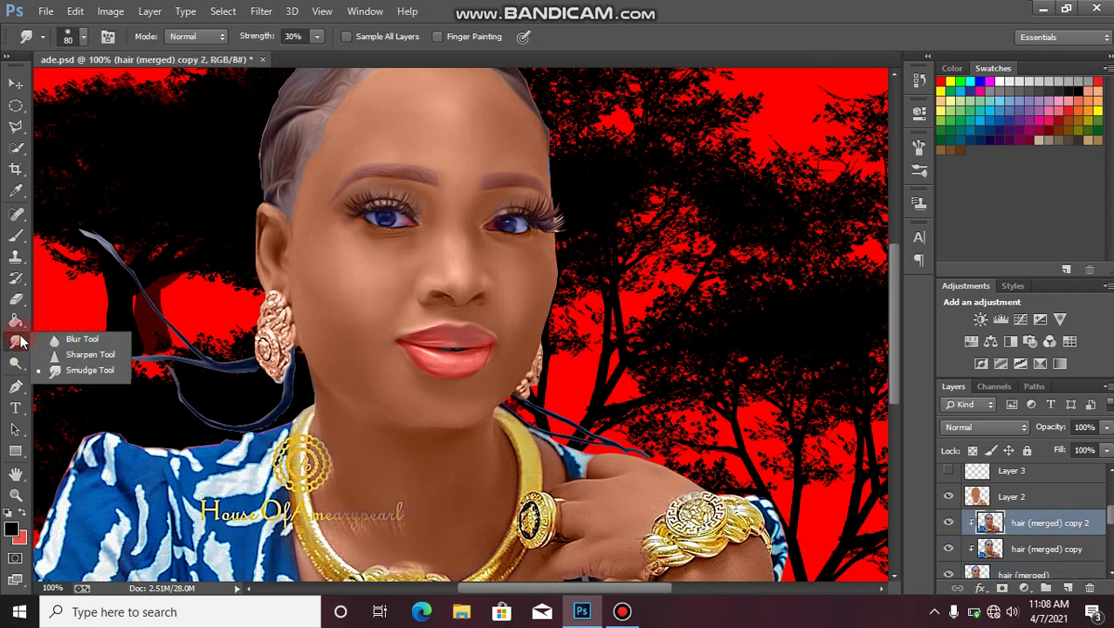
left_click(16, 362)
left_click(46, 381)
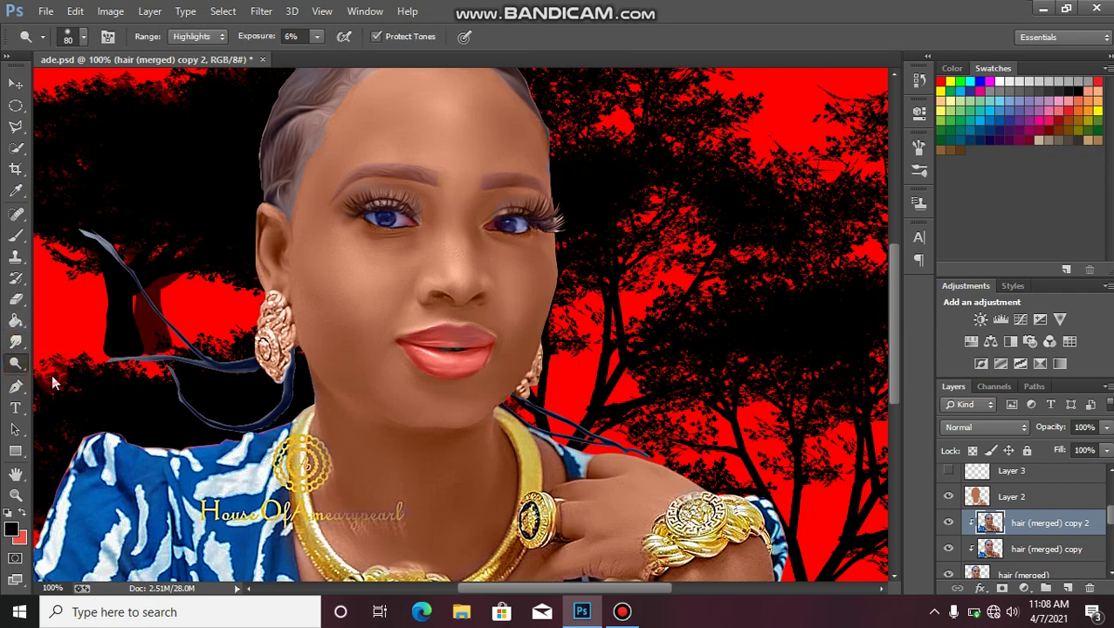
left_click(311, 258)
key("bracketleft")
key("bracketleft")
key("bracketleft")
key("bracketleft")
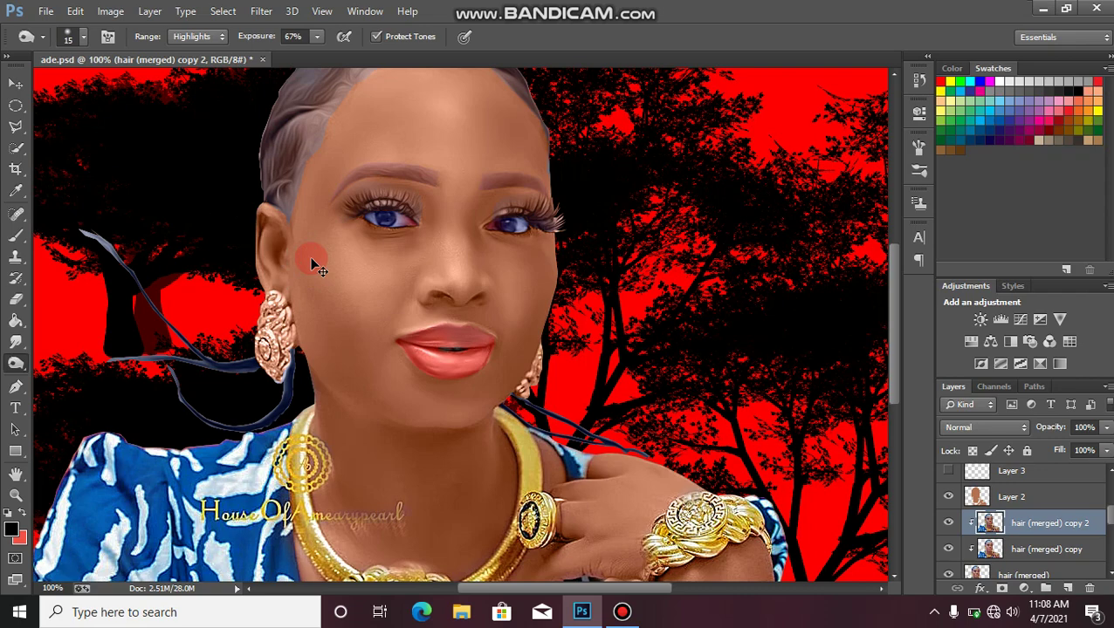
Burn the shadows inside the nostrils on hair (merged) copy 2 with a size 9 brush, raising the exposure from 67% to 90%.
key("ctrl+plus")
key("ctrl+plus")
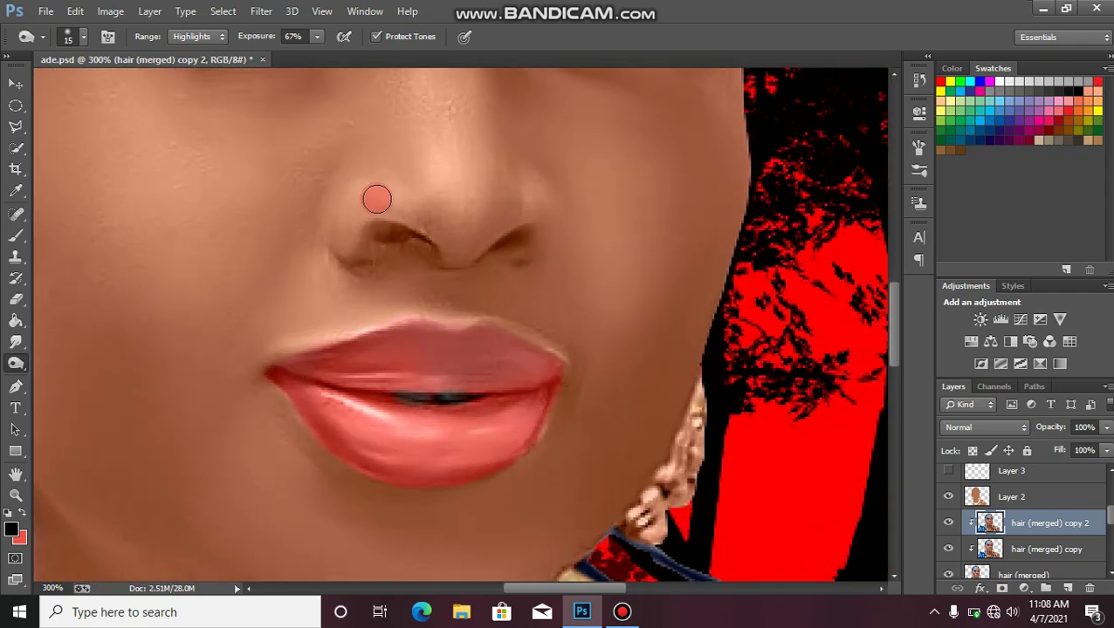
left_click(402, 253)
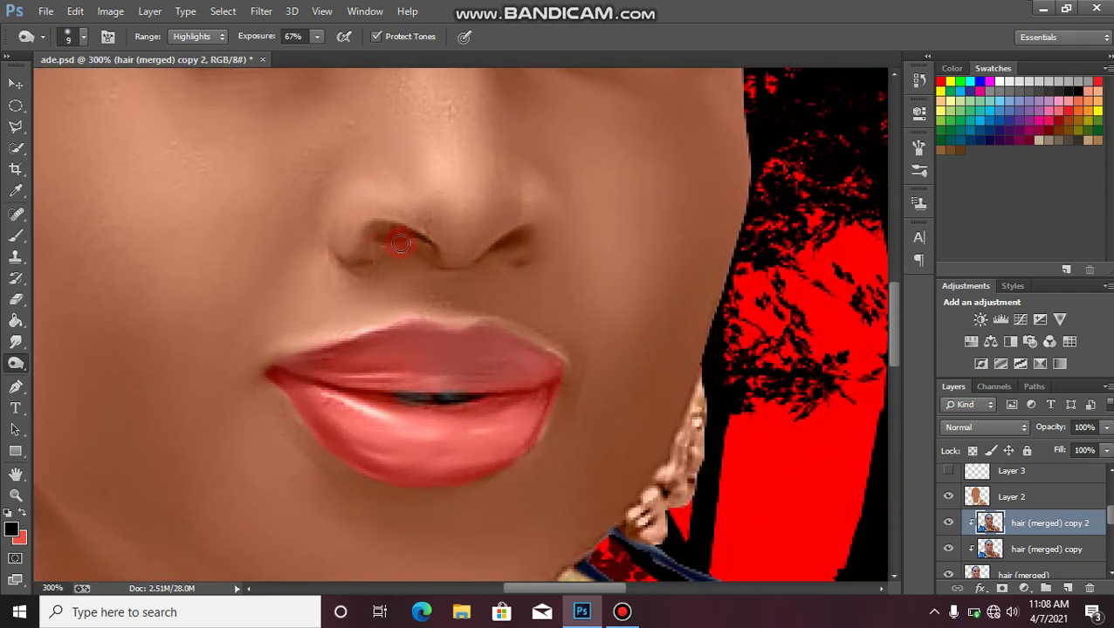
left_click_drag(393, 234, 403, 225)
left_click_drag(415, 236, 385, 227)
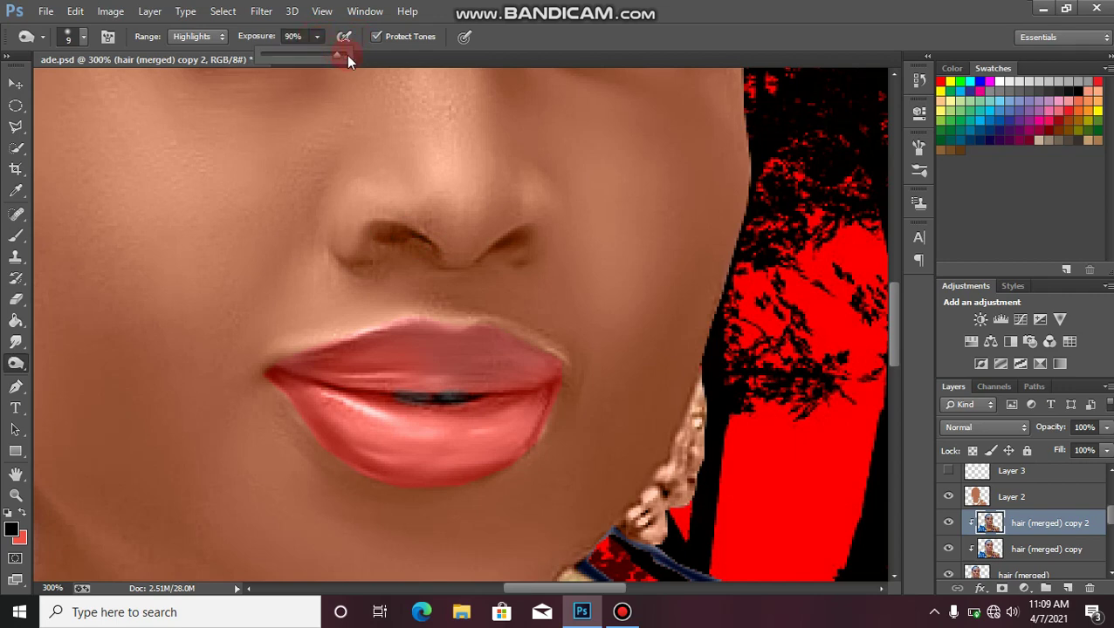
left_click(419, 251)
left_click_drag(411, 233, 381, 236)
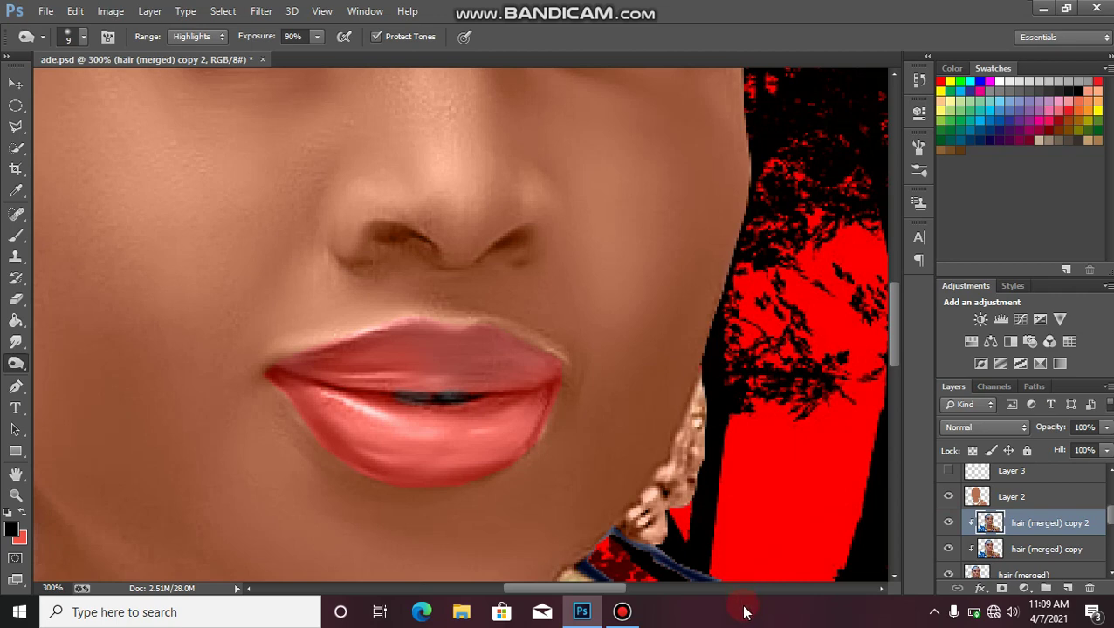
mouse_move(623, 611)
left_click(622, 563)
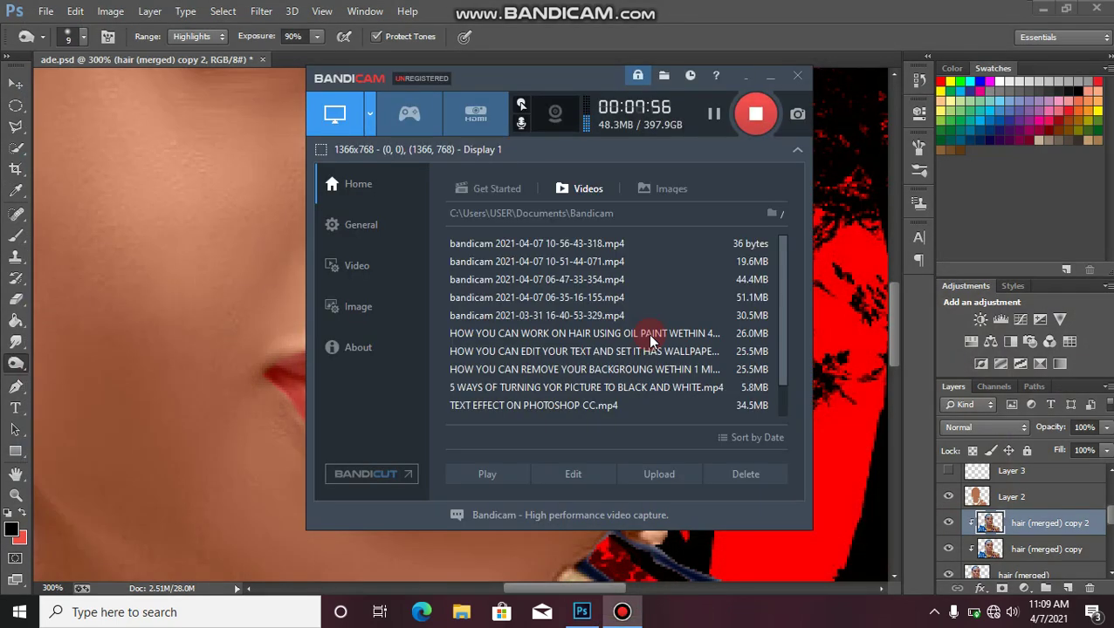